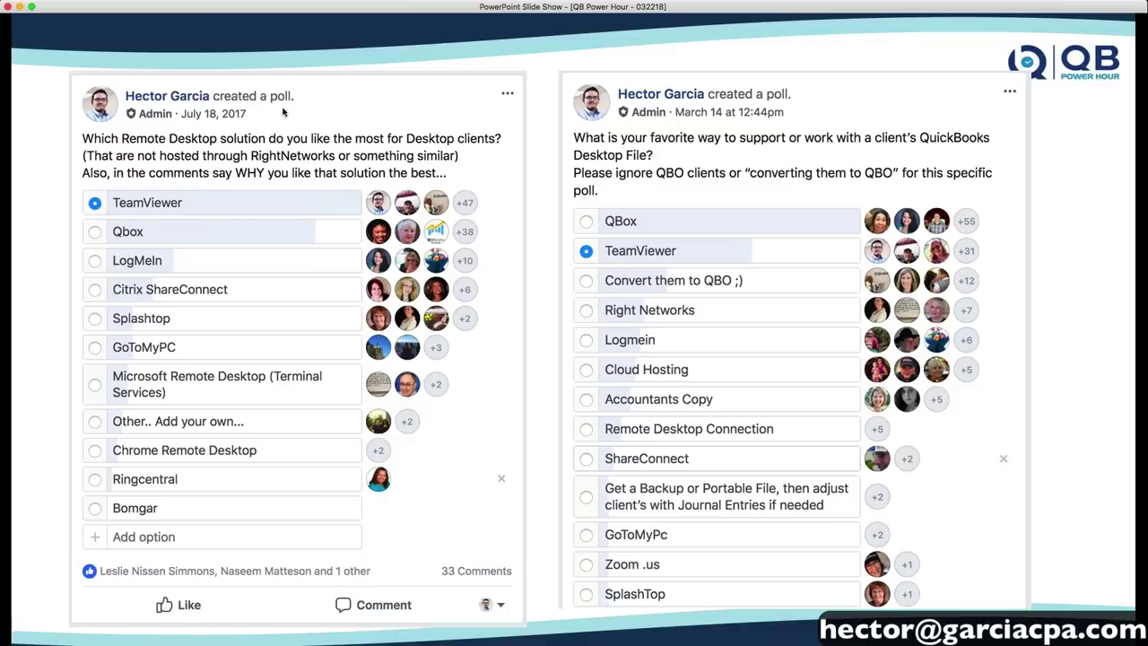
End the slide show and switch to Qbox Explorer in the Windows 10 virtual machine, clearing the other windows away.
key(Right)
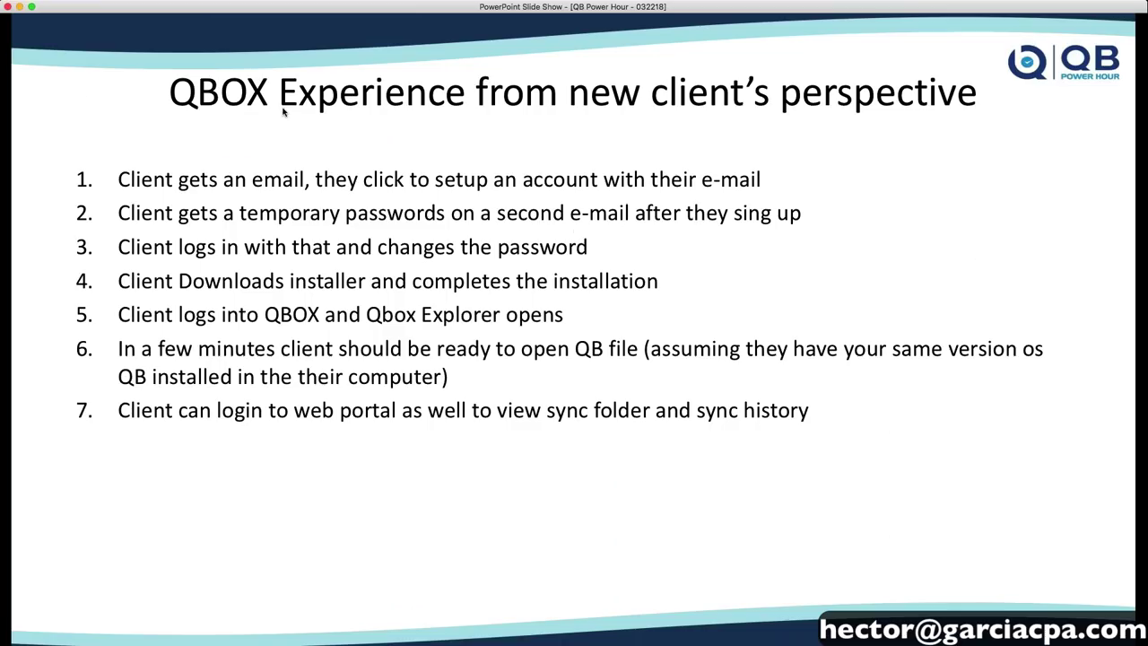
key(Left)
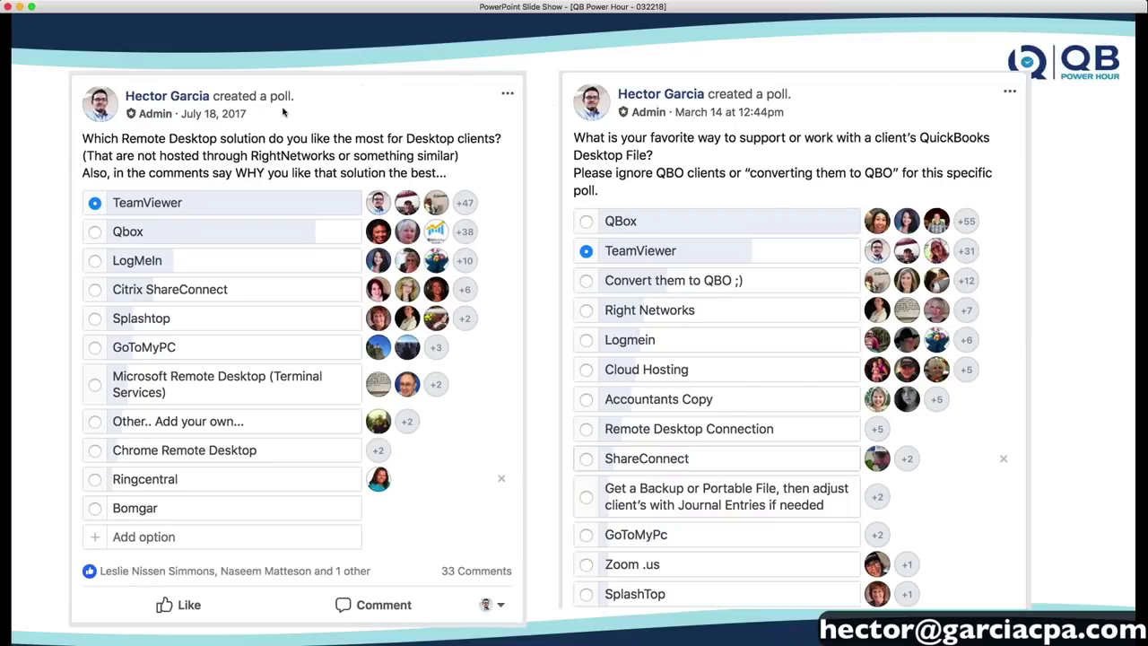
key(Escape)
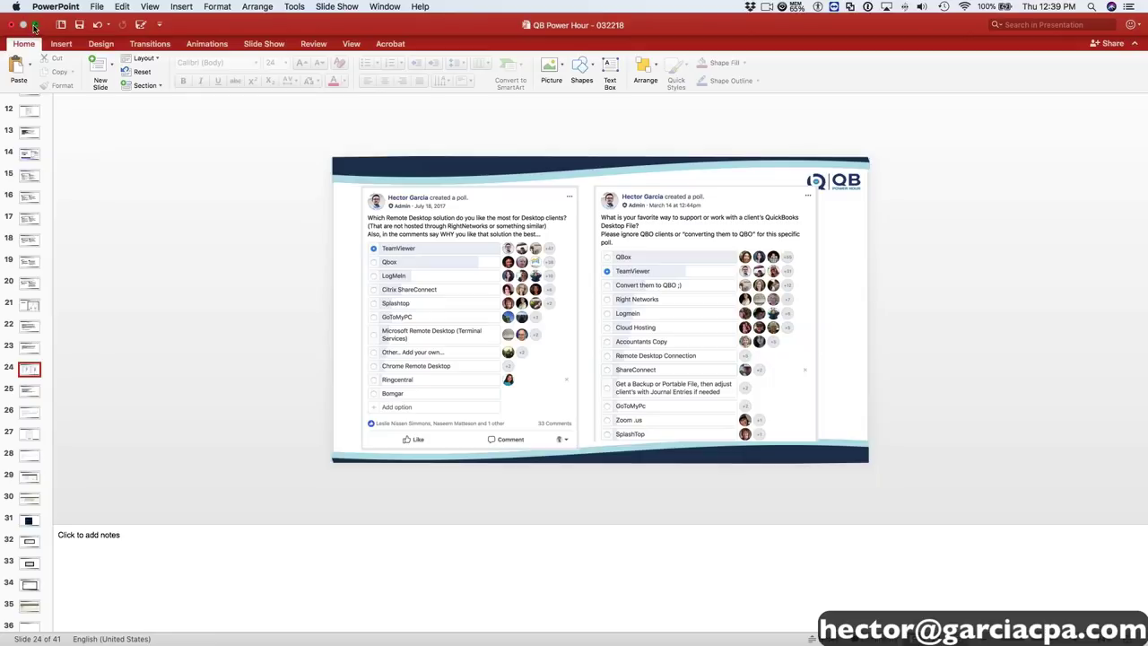
click(33, 27)
drag(539, 250, 504, 240)
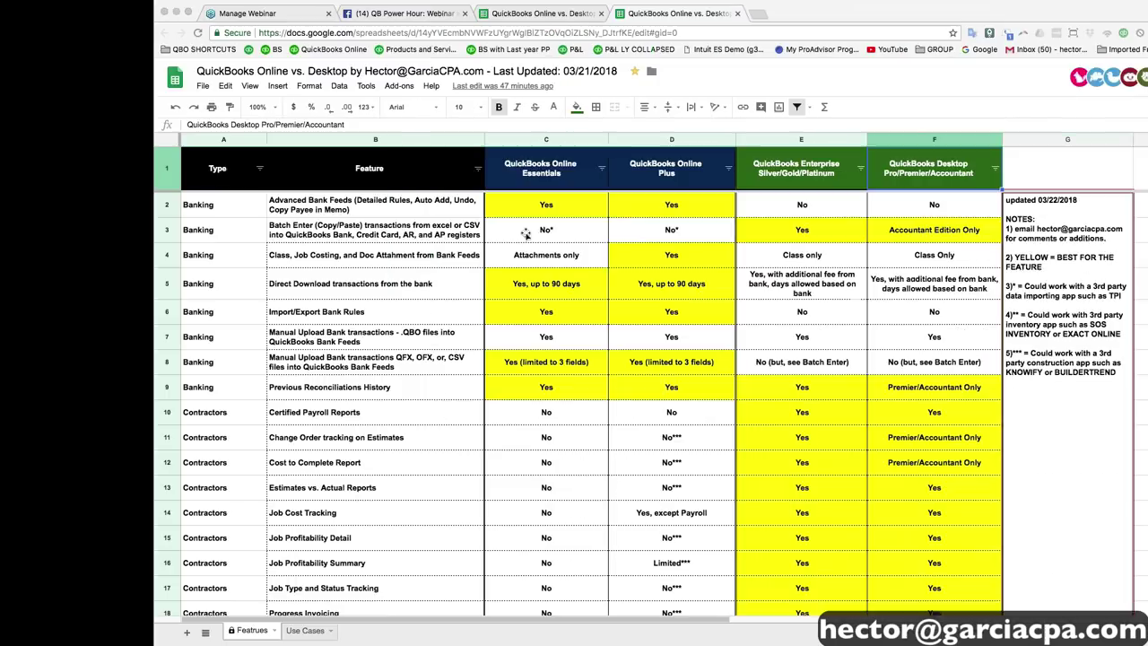
key(ctrl+Right)
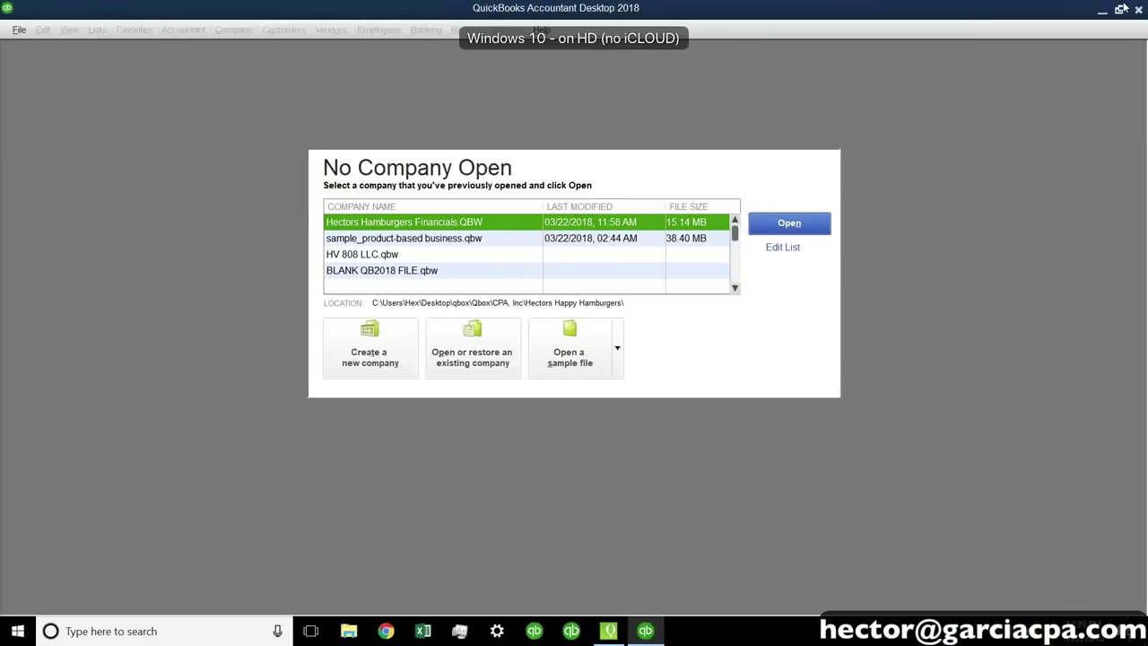
click(1102, 17)
drag(530, 119, 536, 151)
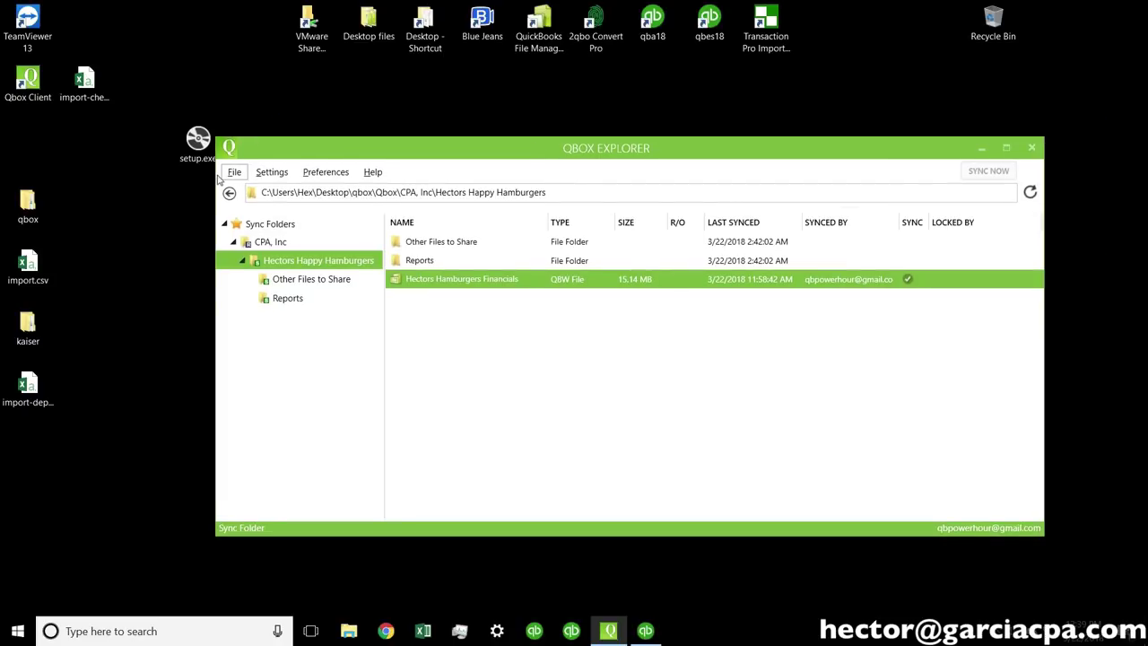
Move the setup.exe icon into the desktop's icon column and reposition the Qbox Explorer window on the desktop.
drag(105, 159, 28, 143)
drag(483, 153, 429, 141)
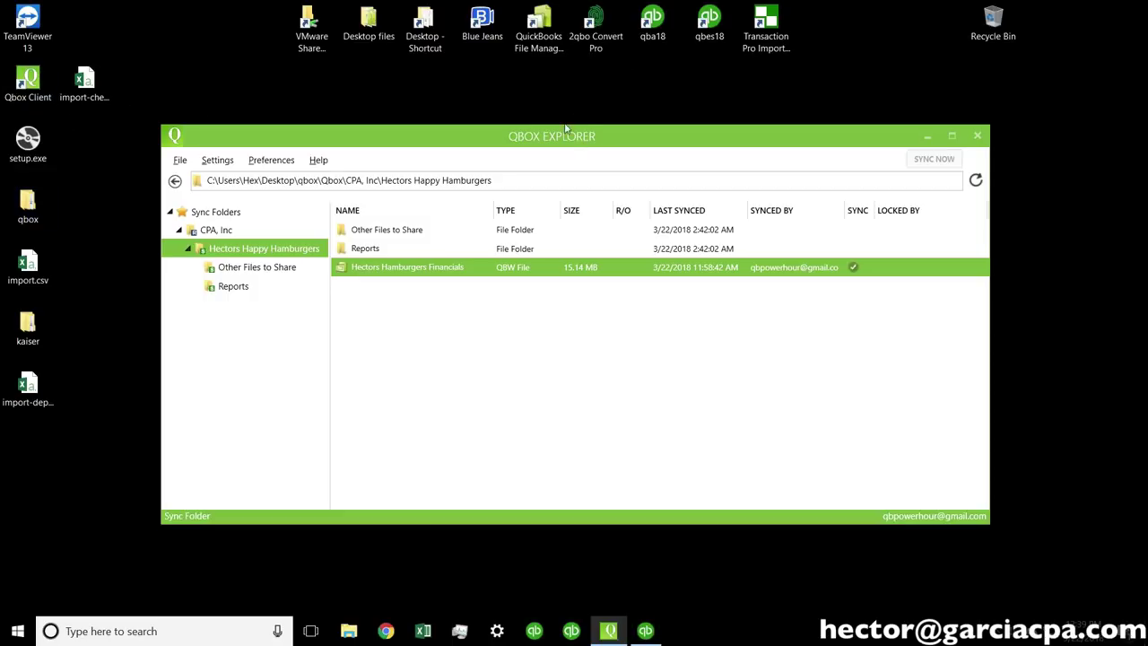
drag(576, 137, 559, 123)
Open the Hectors Hamburgers Financials file from the Hectors Happy Hamburgers sync folder and log in with the administrator password.
click(240, 230)
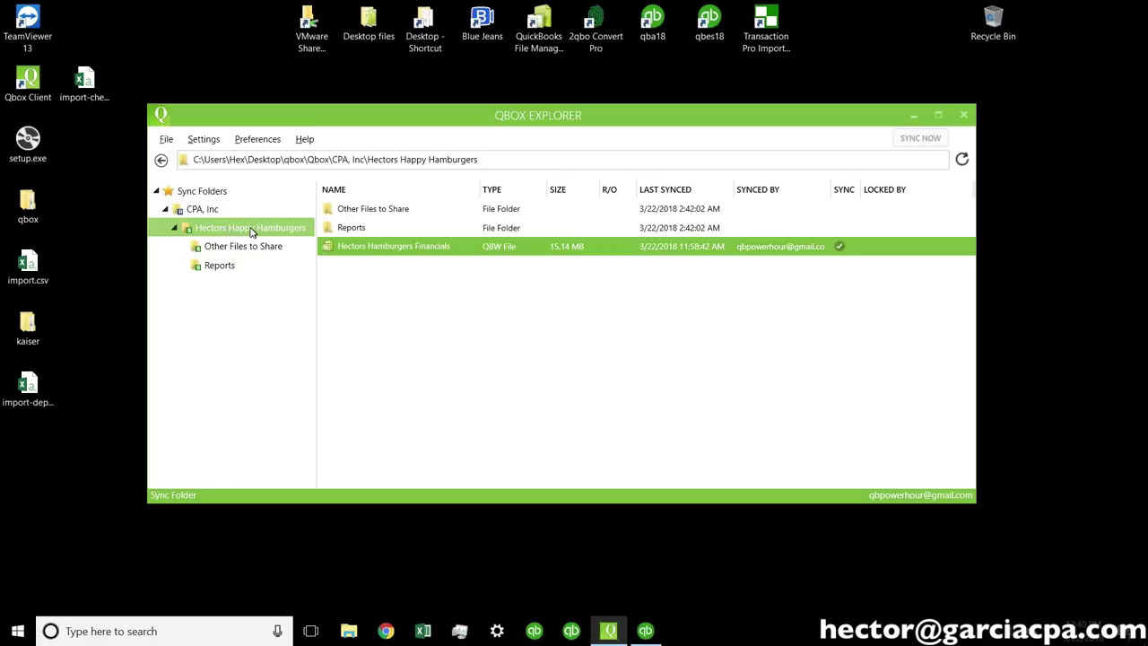
click(369, 209)
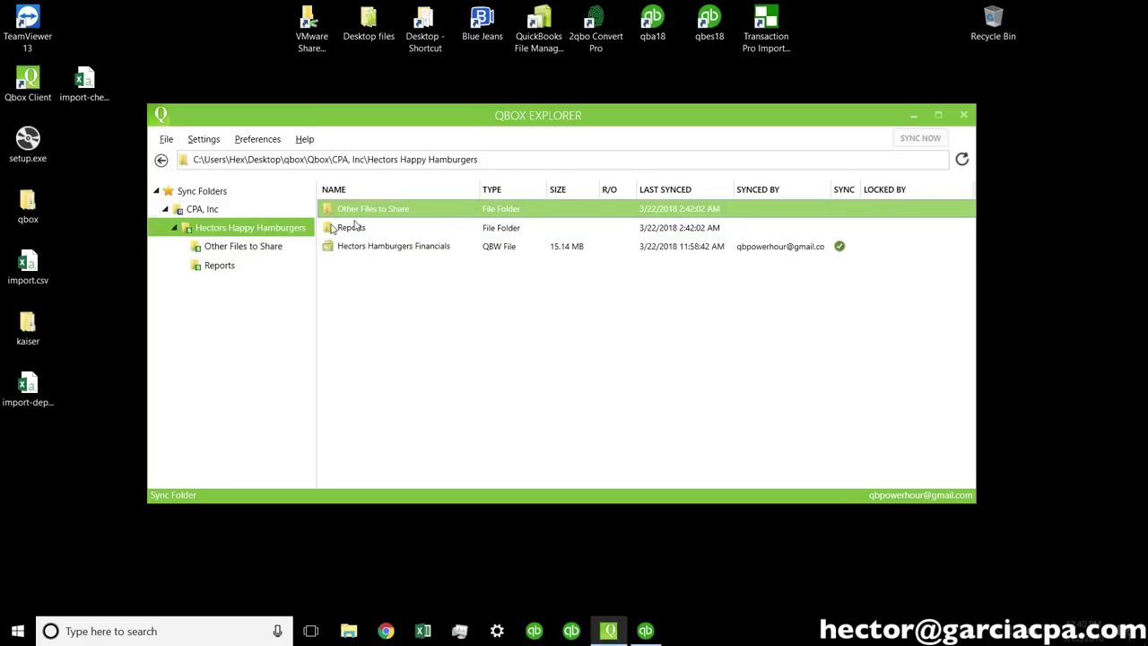
click(410, 249)
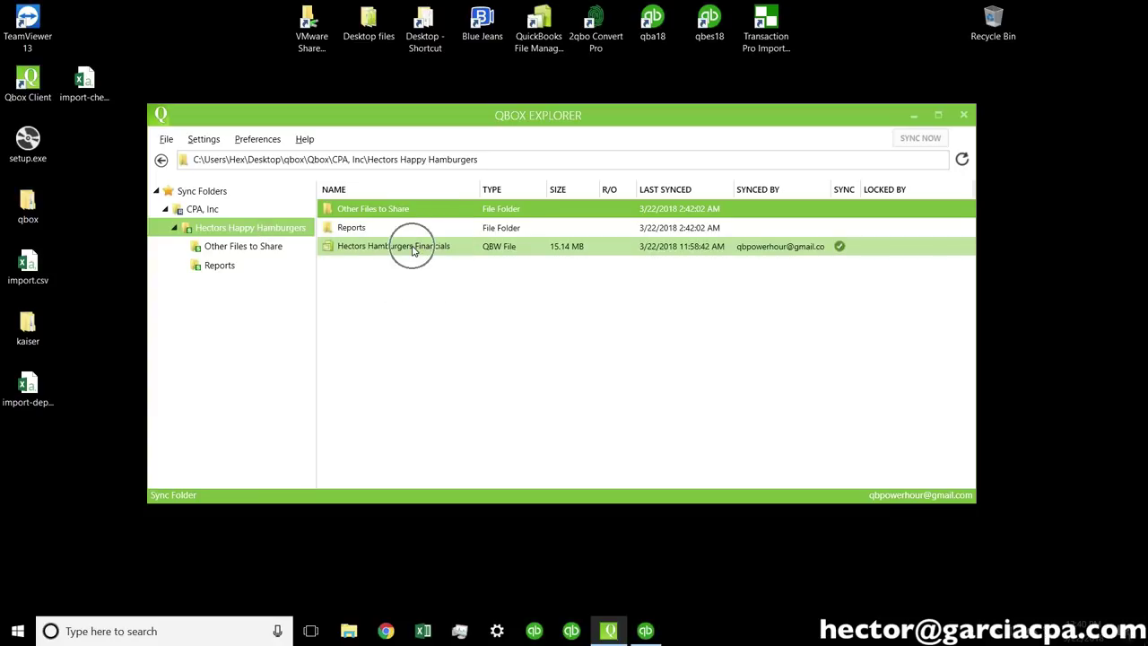
click(408, 248)
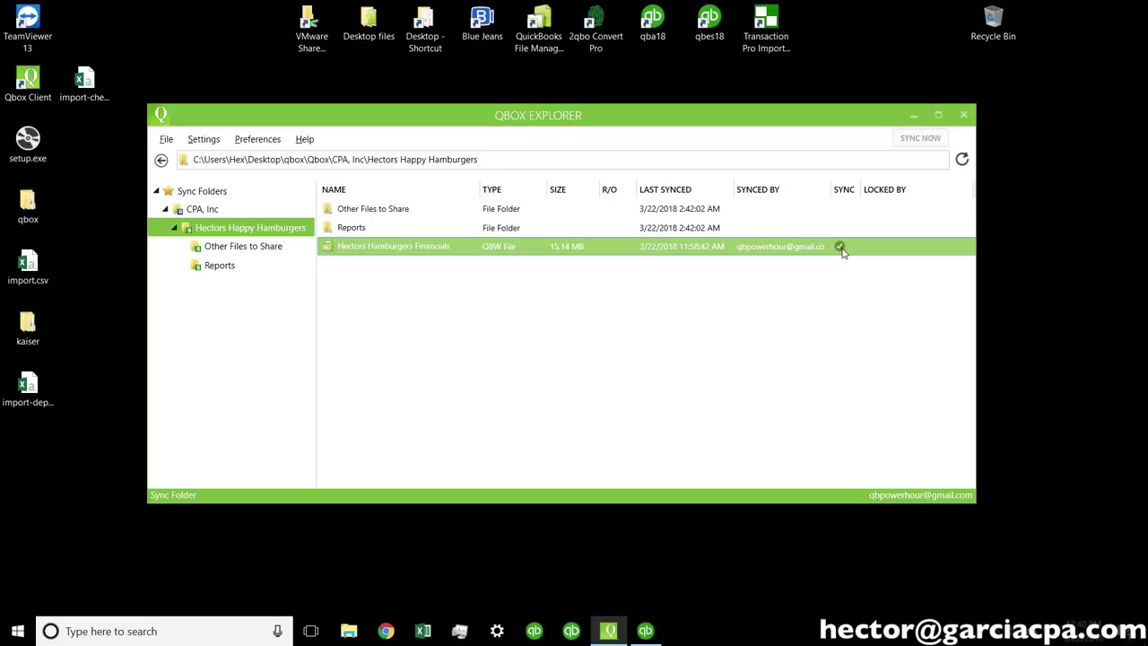
click(840, 248)
mouse_move(403, 253)
mouse_down()
mouse_move(434, 253)
mouse_move(392, 251)
mouse_up()
double_click(406, 247)
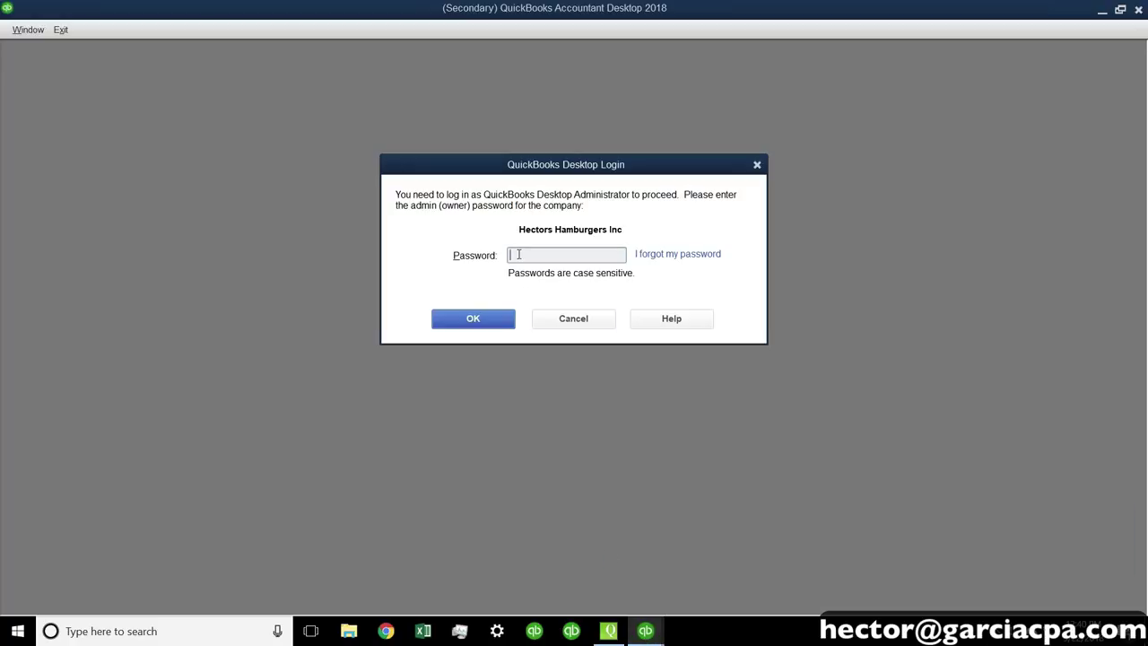
text(•••••••••)
click(474, 318)
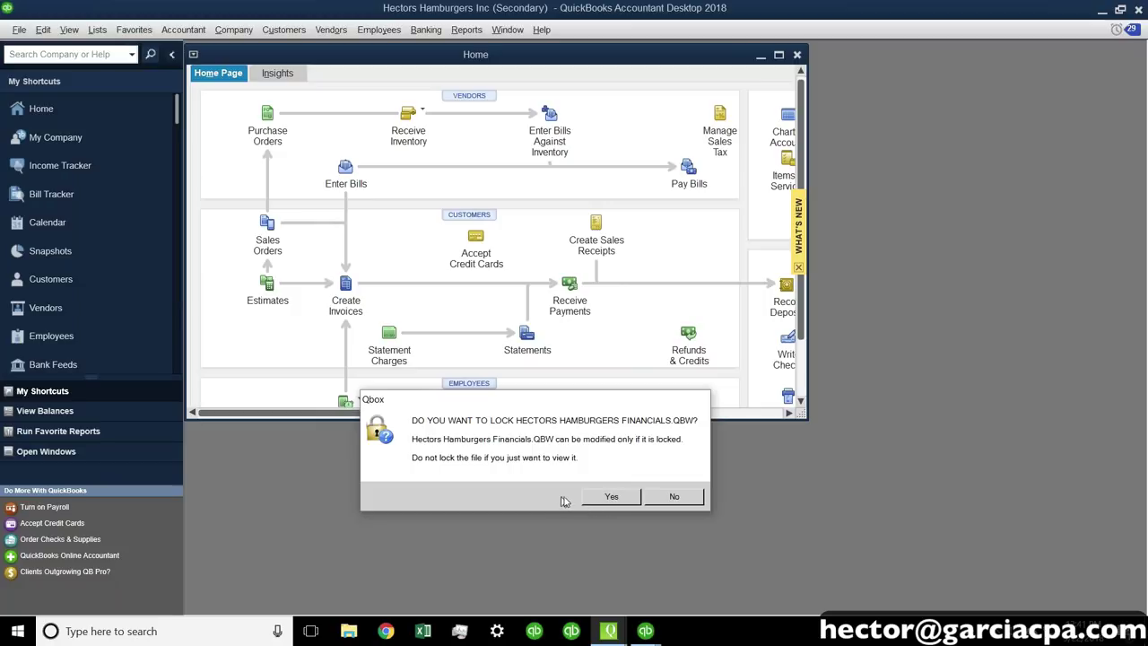
Lock Hectors Hamburgers Financials.QBW for editing and dismiss the Qbox lock confirmation.
click(611, 499)
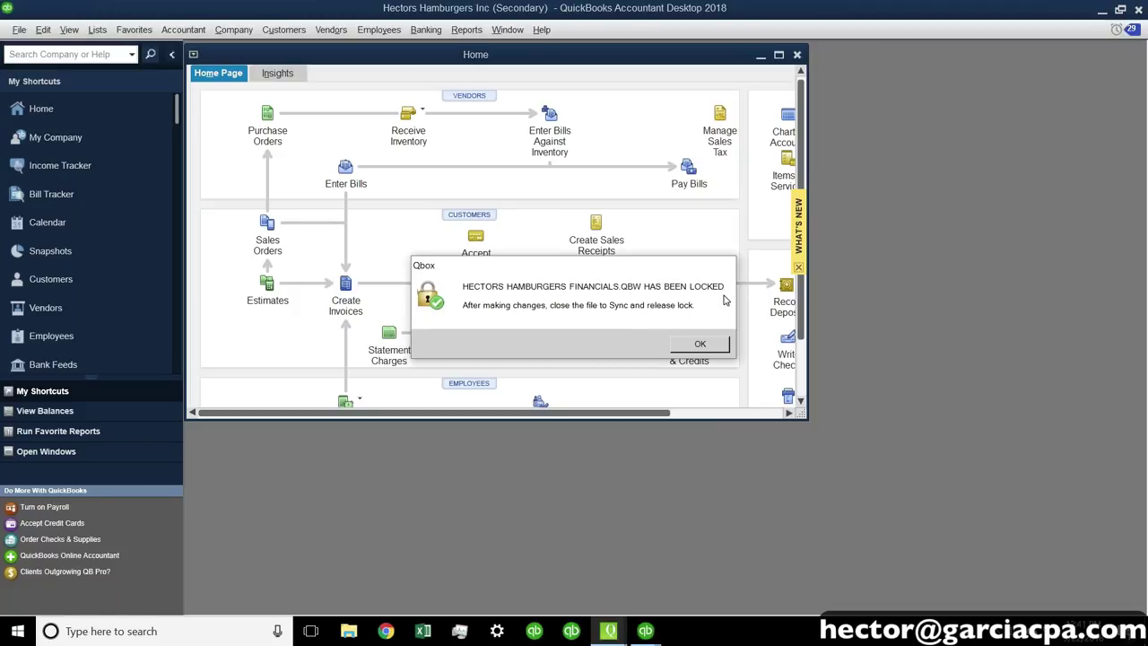
mouse_move(610, 631)
mouse_move(720, 581)
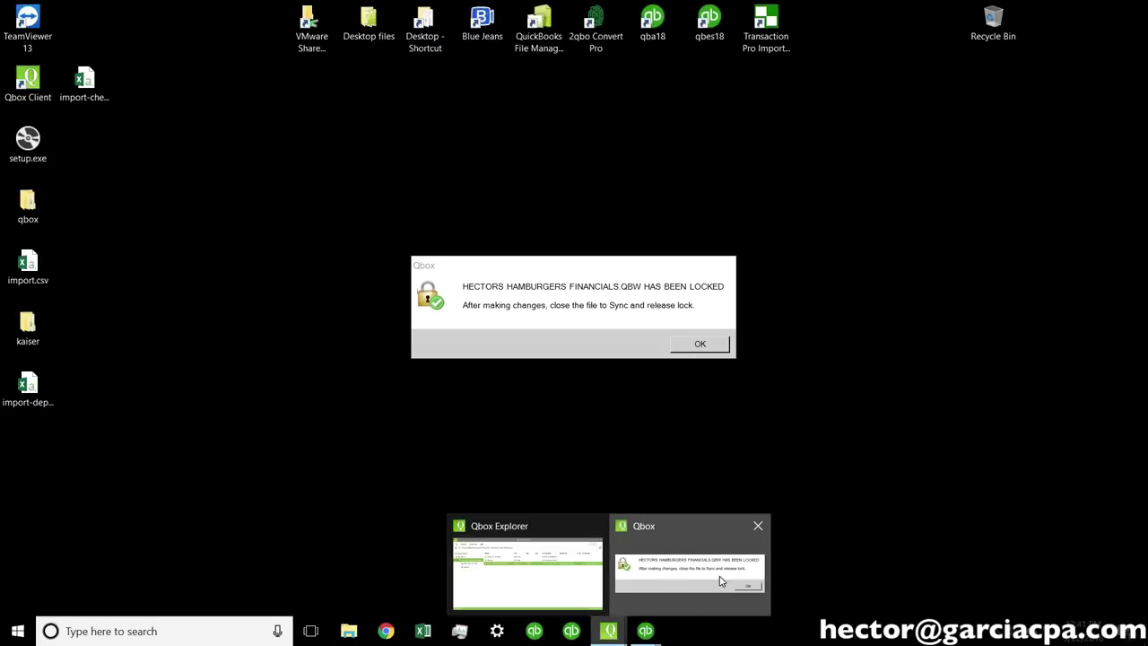
click(700, 344)
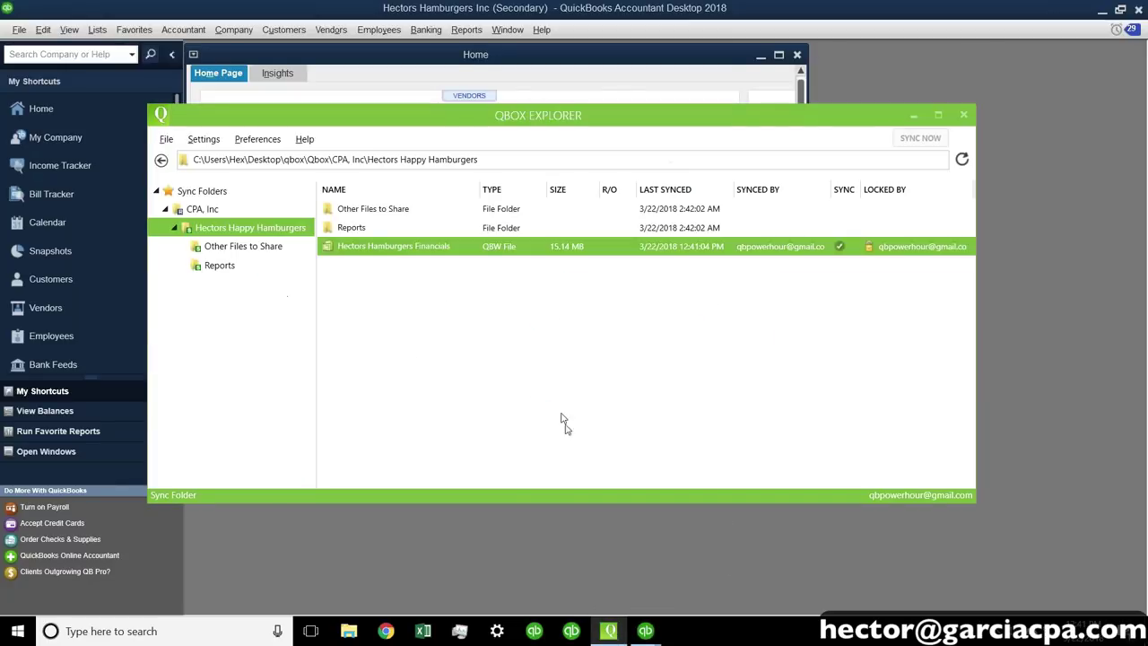
Examine who has locked the Hectors Hamburgers Financials file in Qbox Explorer on both the first and the second computer.
click(876, 251)
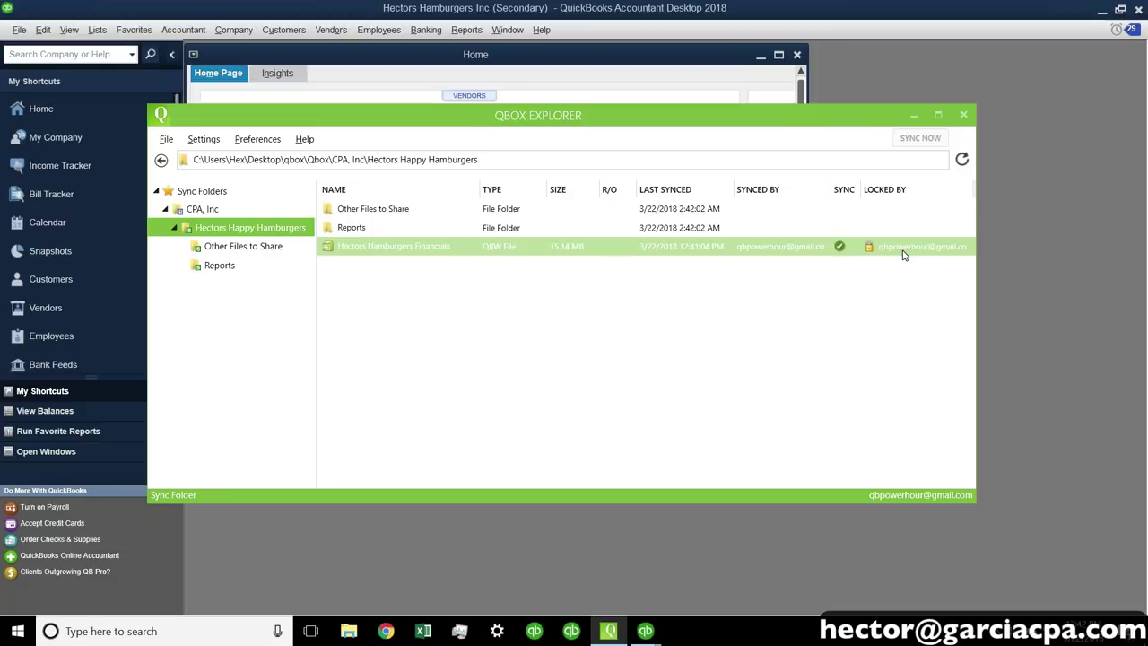
drag(463, 120, 479, 130)
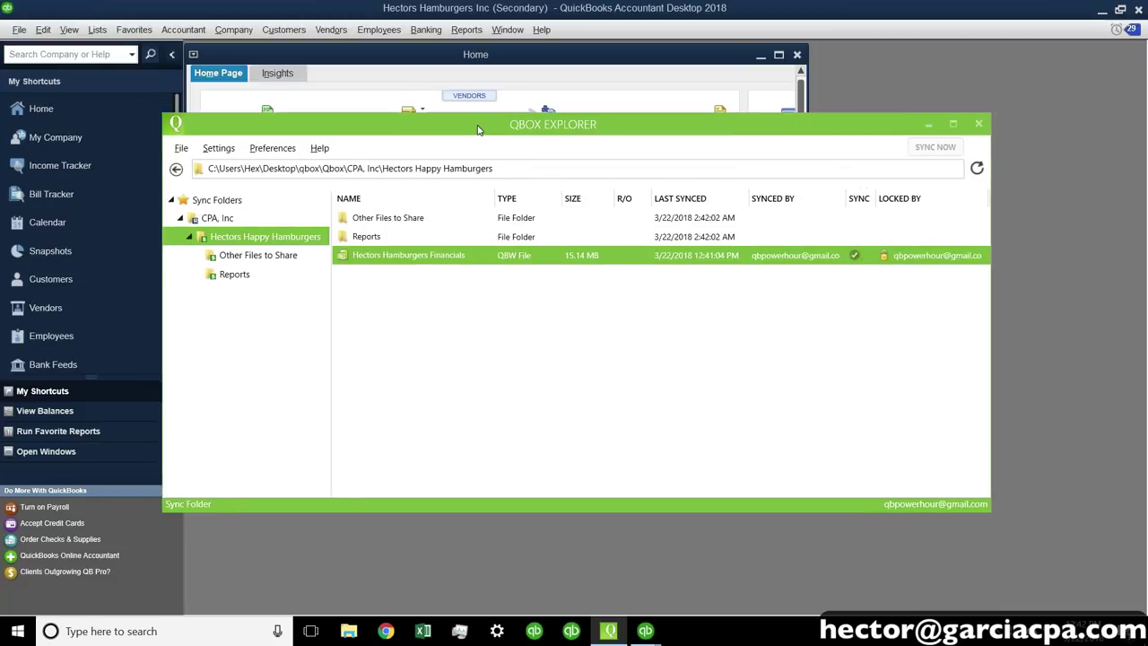
click(1102, 12)
mouse_move(732, 128)
mouse_down()
mouse_move(718, 102)
mouse_move(725, 109)
mouse_up()
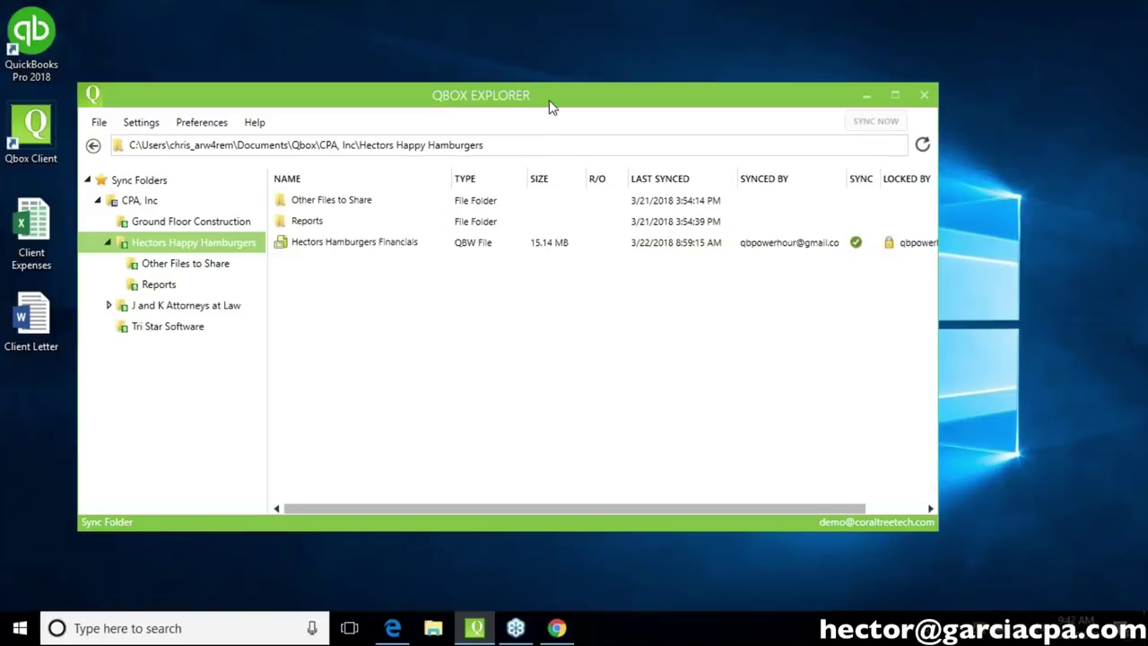
drag(551, 105, 502, 94)
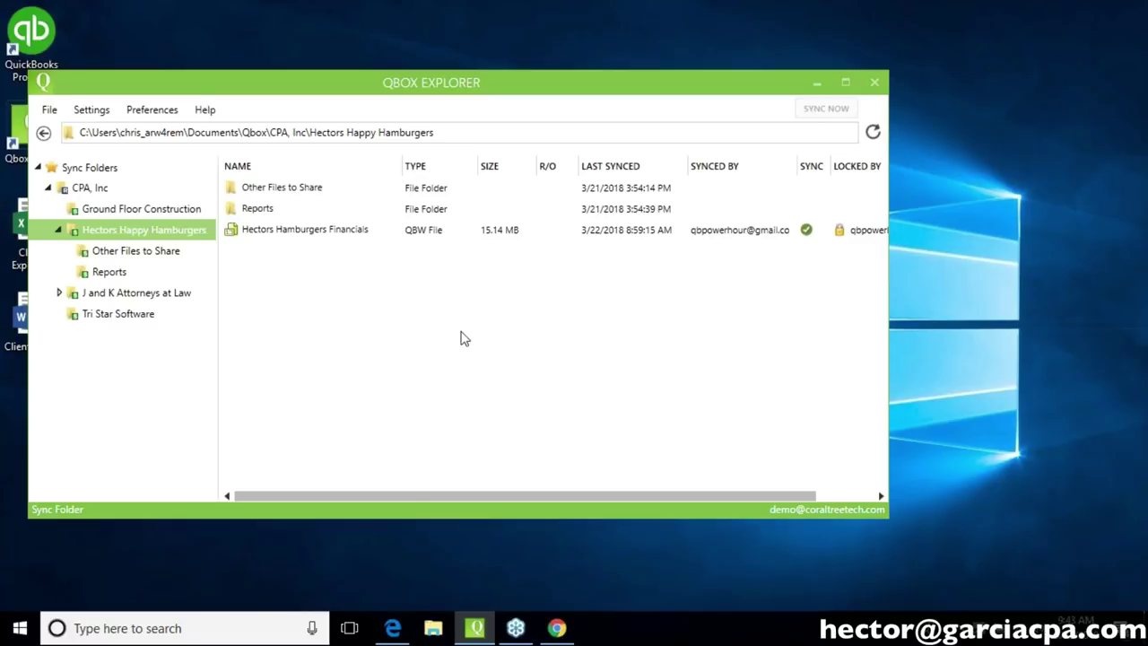
drag(420, 496, 466, 476)
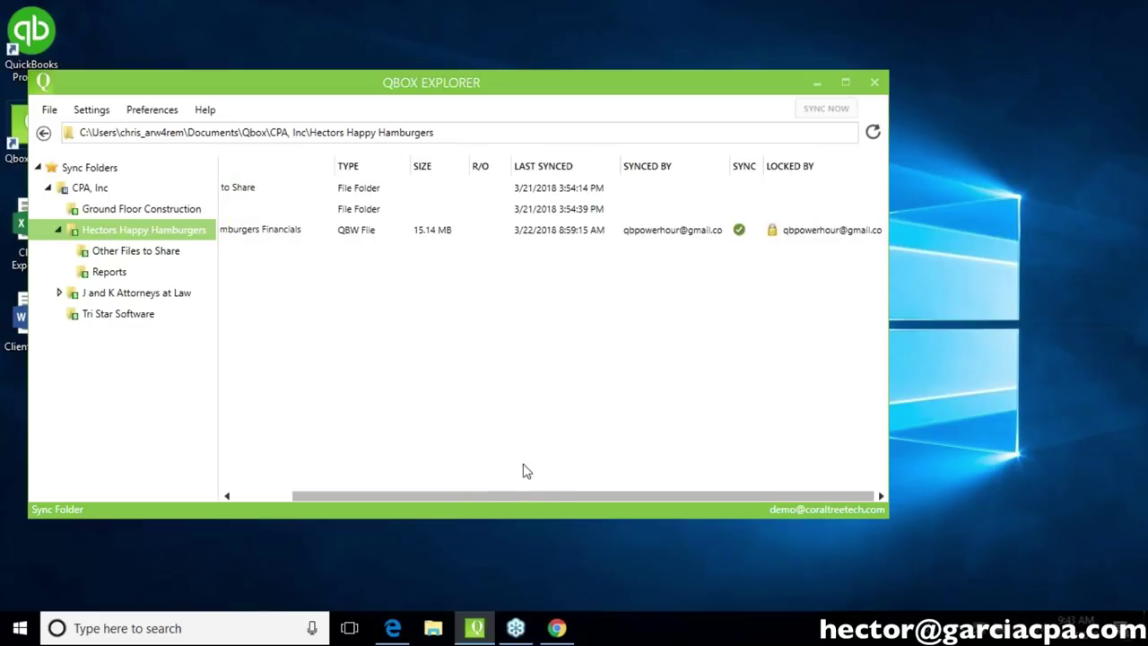
drag(508, 497, 437, 508)
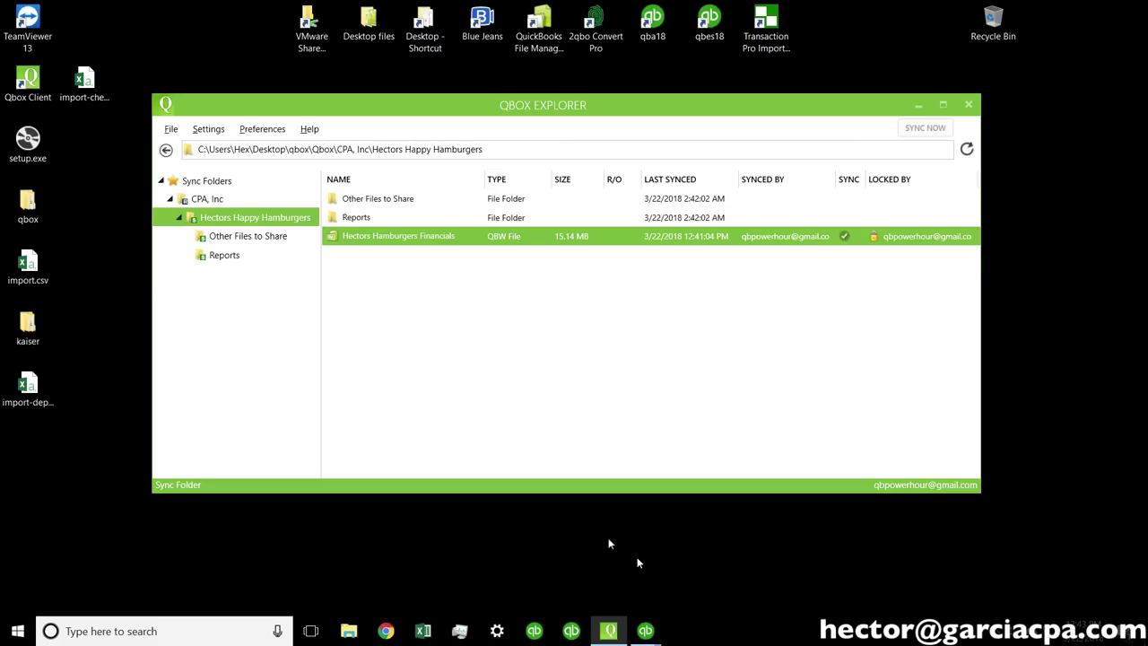
Switch to Hectors Hamburgers Inc in QuickBooks and start an invoice for a new customer named QB POWER HOUR + QBOX, copying that name.
mouse_move(647, 630)
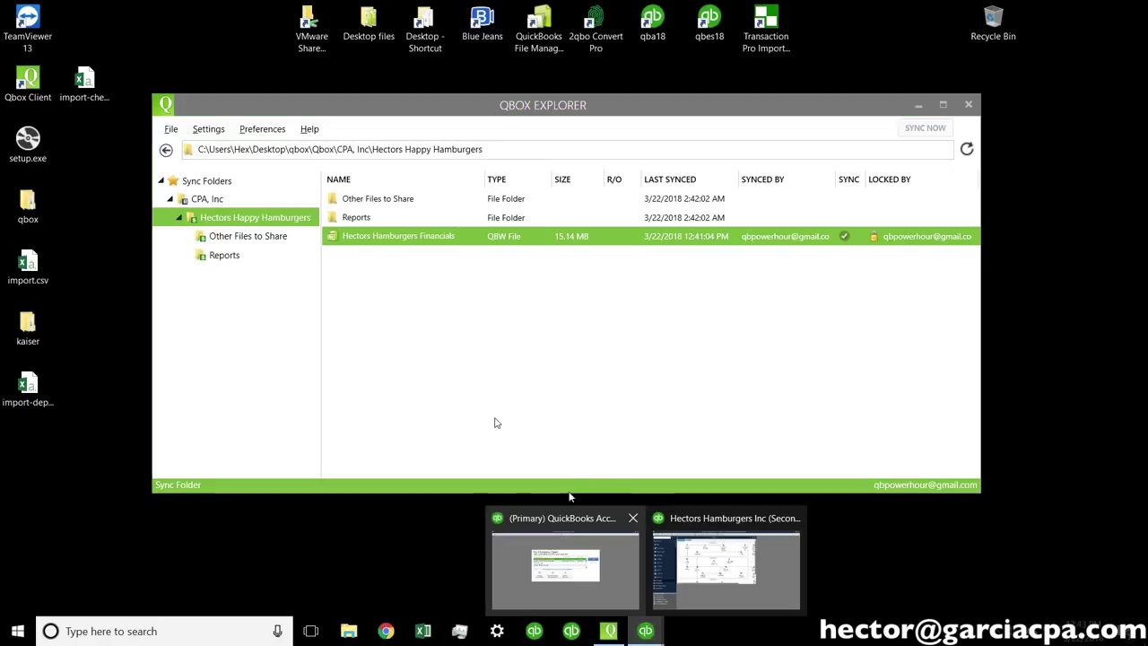
click(746, 585)
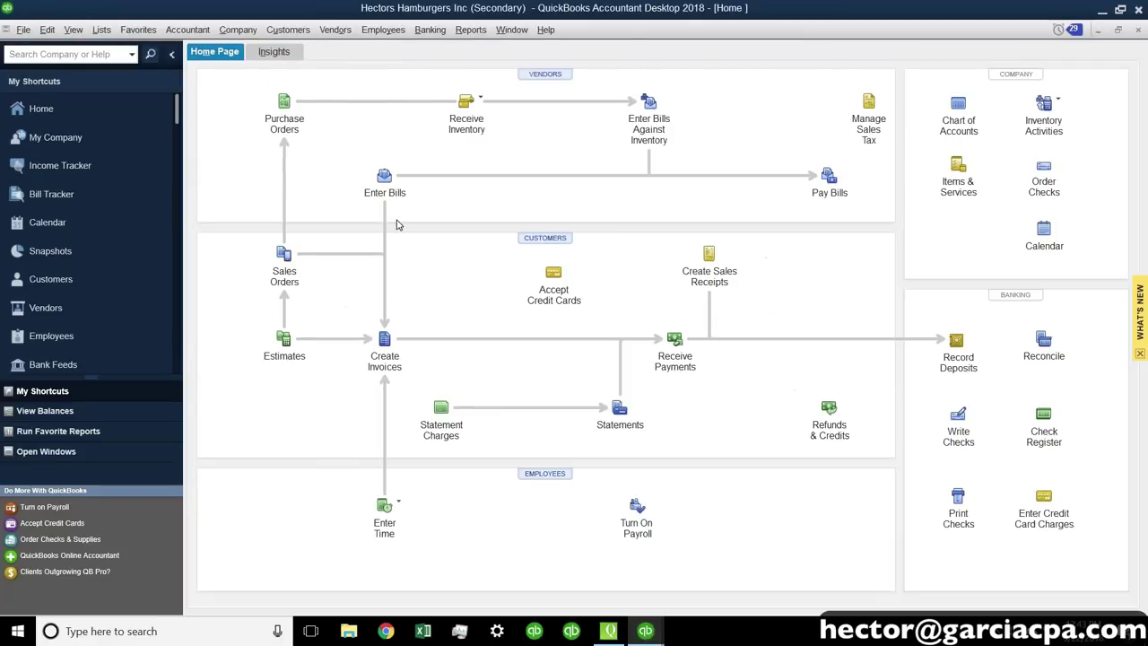
click(385, 339)
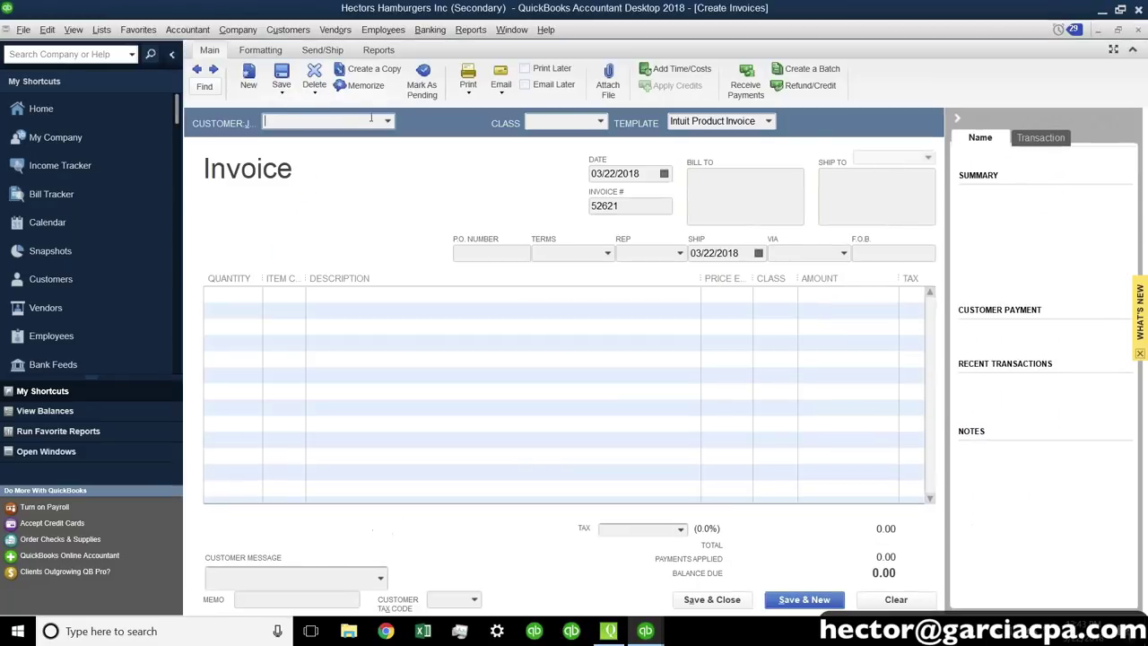
click(389, 121)
click(321, 139)
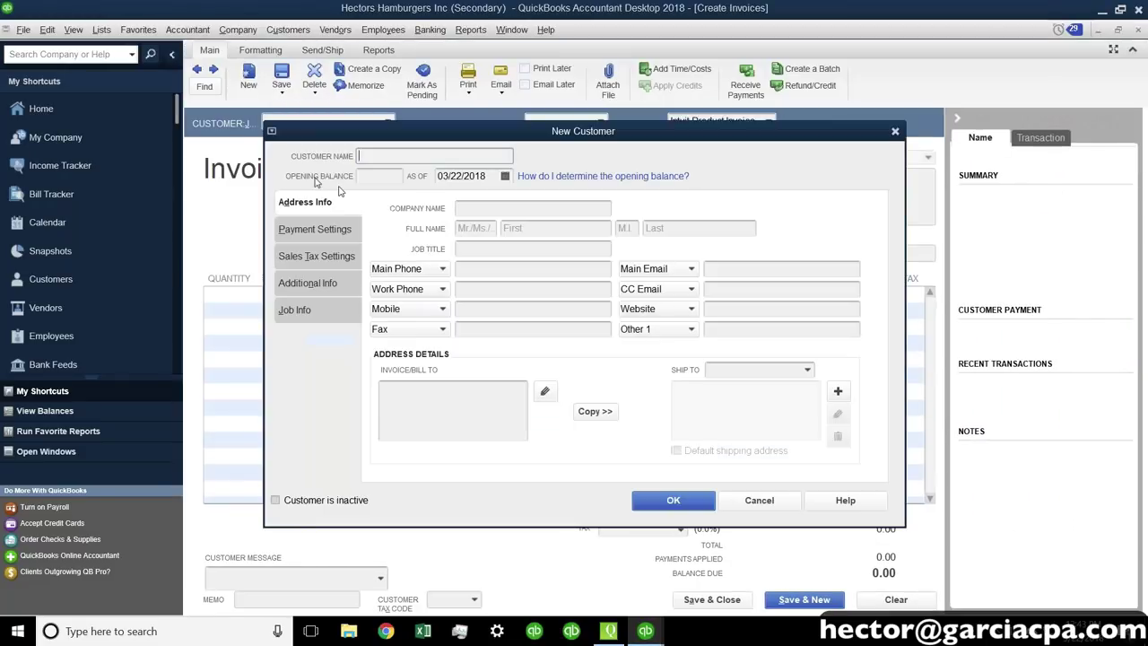
text(QB POWER HOUR)
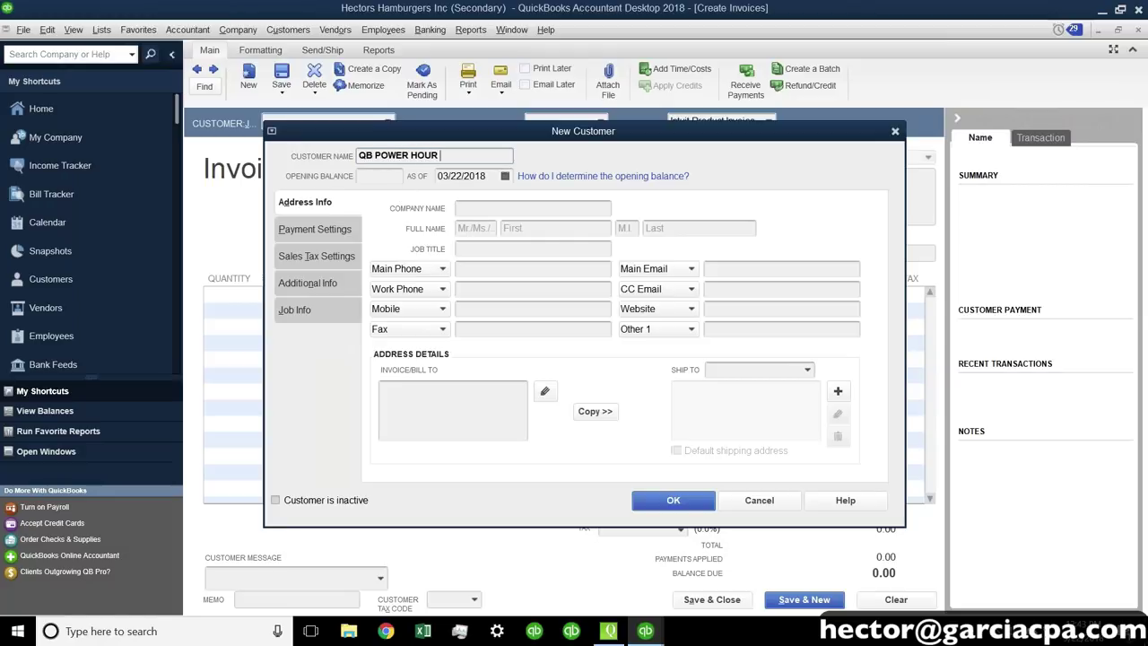
text( + QBOX)
drag(487, 154, 295, 144)
key(ctrl+c)
click(683, 503)
Add the Consultation item on the invoice's first line and replace its description with QB POWER HOUR + QBOX.
click(286, 296)
text(Consu)
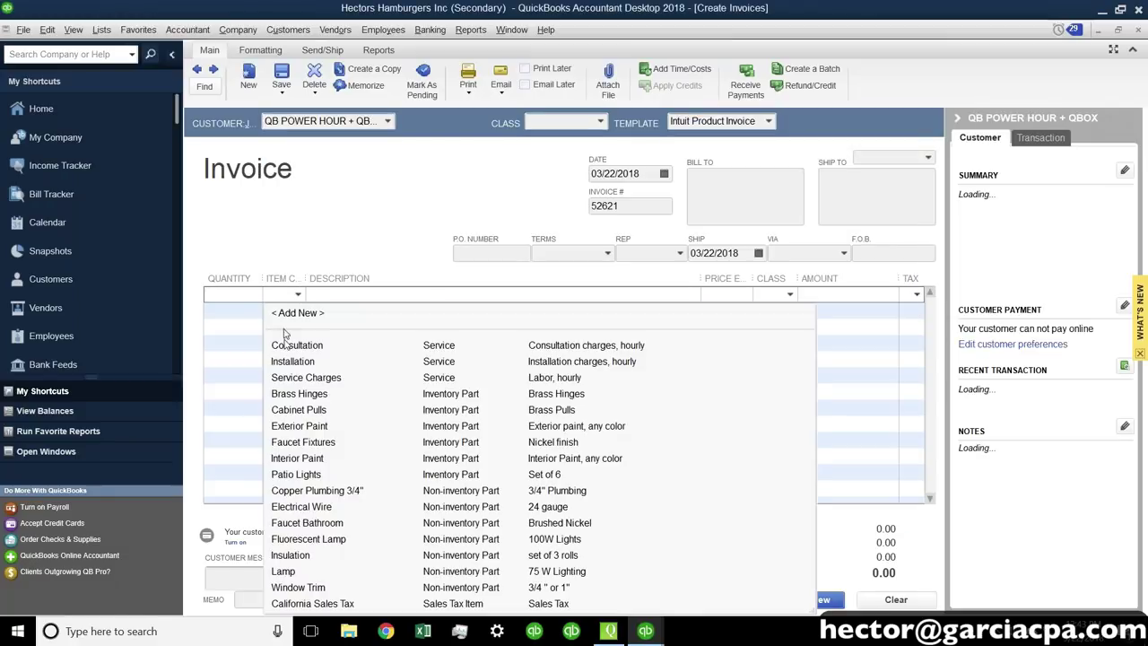
click(313, 348)
click(442, 297)
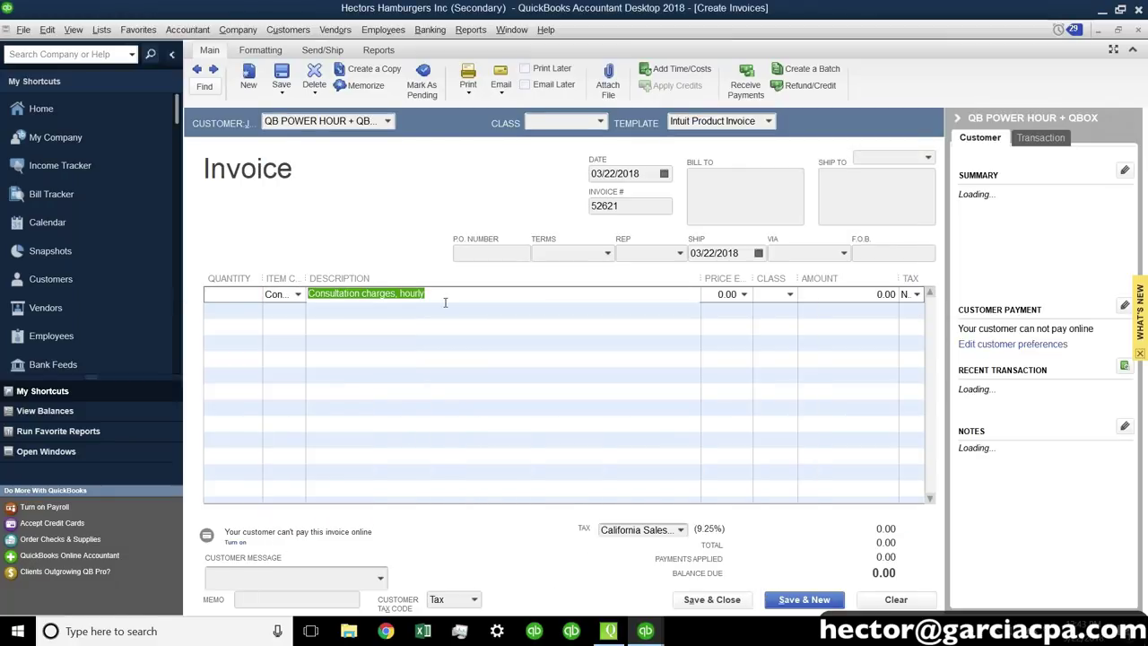
key(ctrl+v)
Set the Consultation line's price to 12,000 and dismiss the price level message so it no longer displays.
click(722, 294)
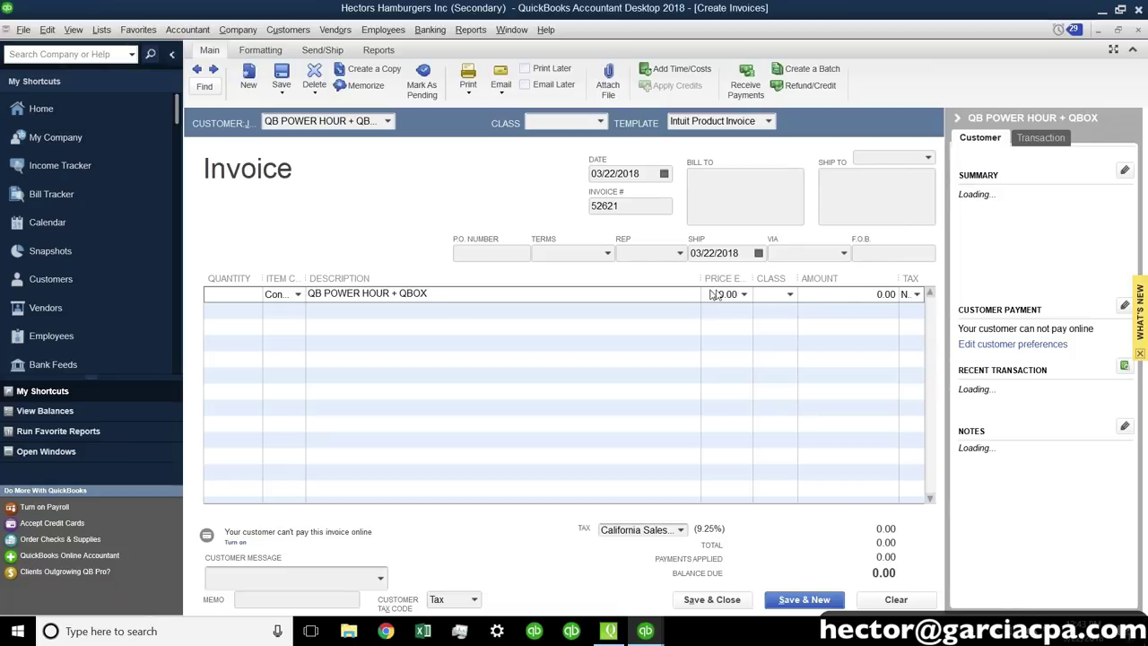
text(12000)
click(845, 295)
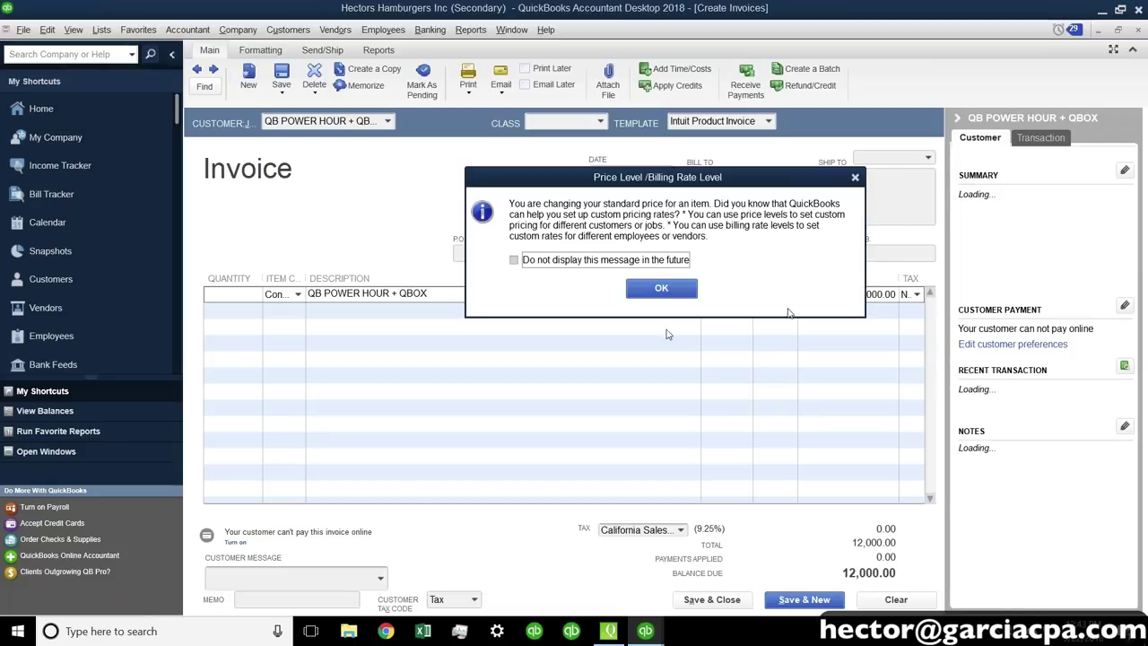
click(609, 260)
click(661, 287)
click(643, 174)
click(728, 310)
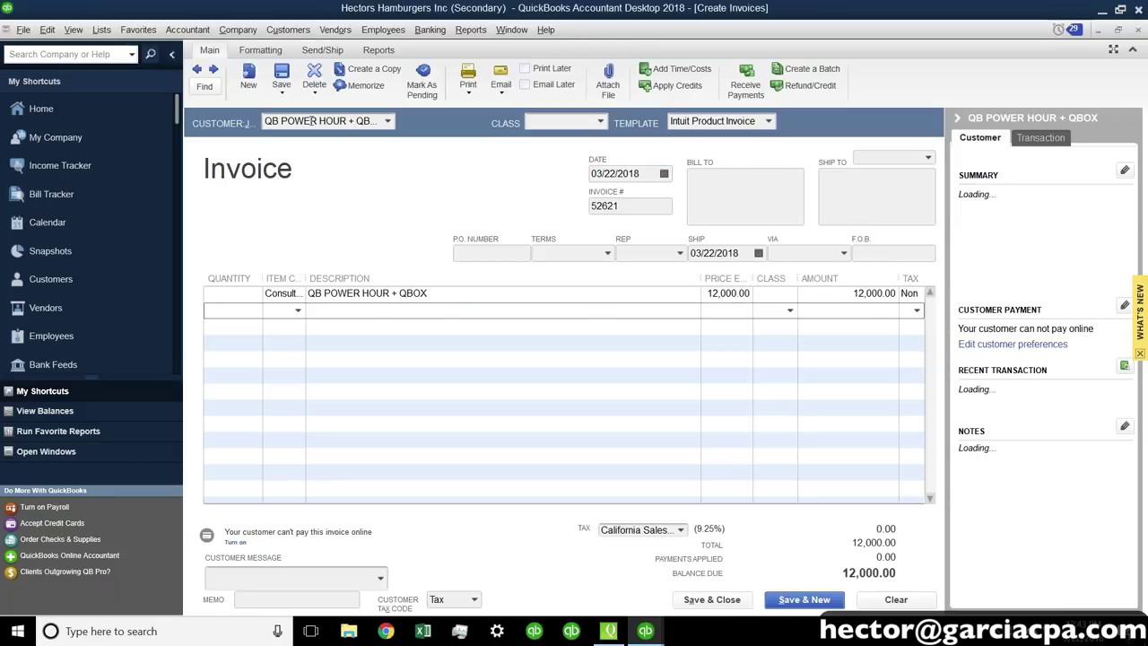
Save the QB POWER HOUR + QBOX invoice and close the spelling check without replacing any words.
click(265, 130)
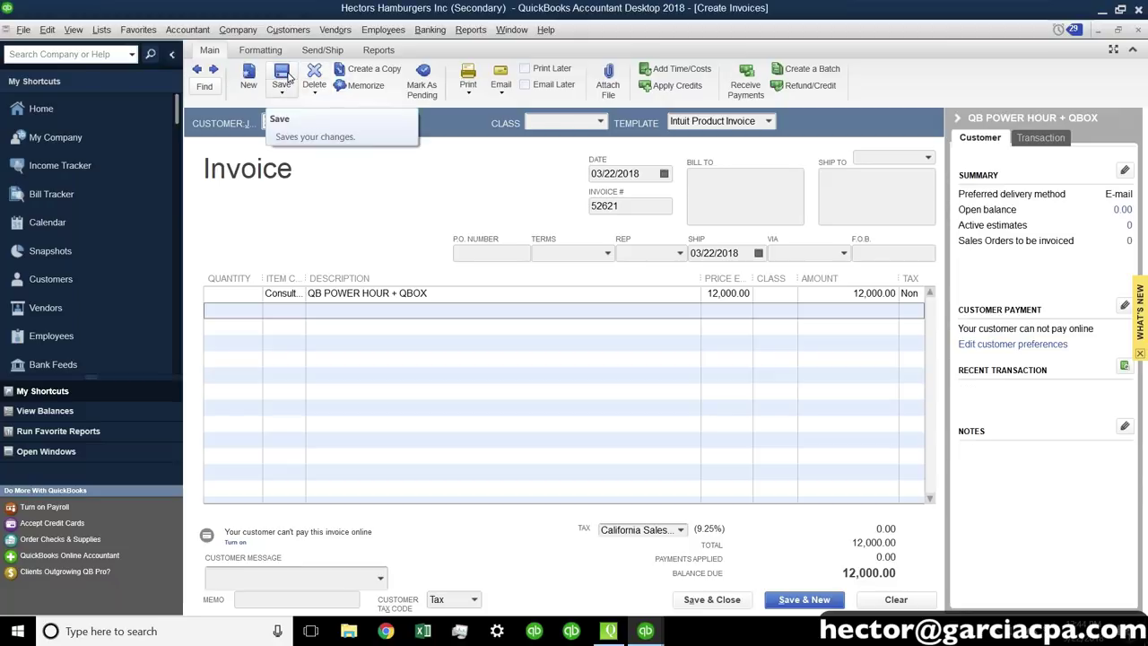
click(288, 78)
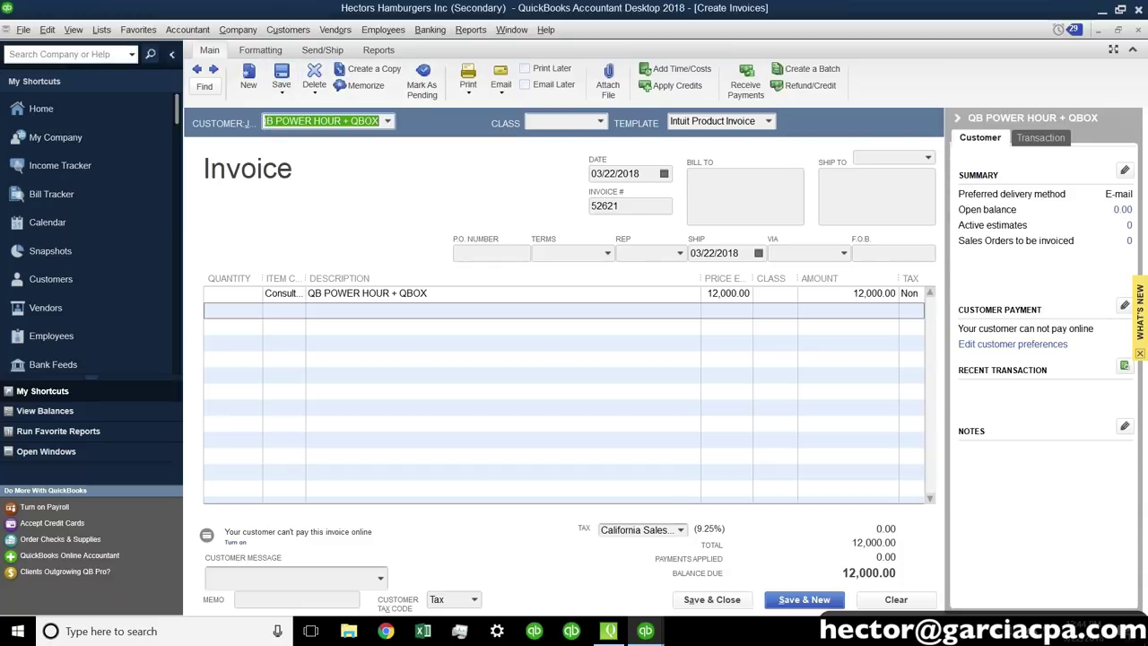
click(274, 77)
click(564, 216)
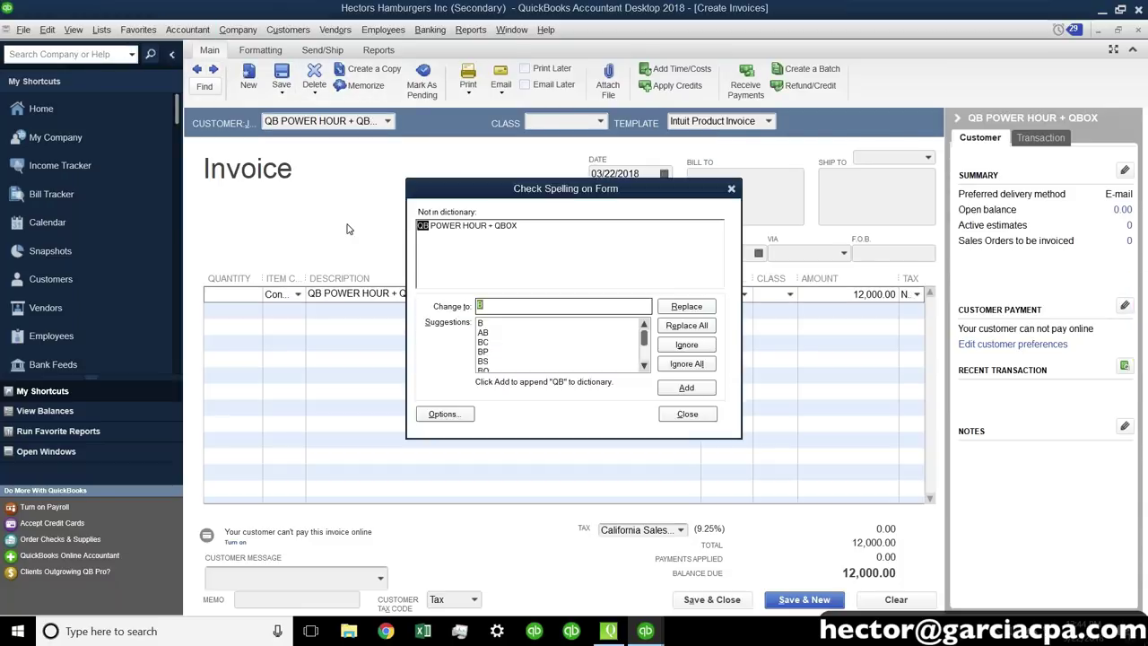
click(701, 417)
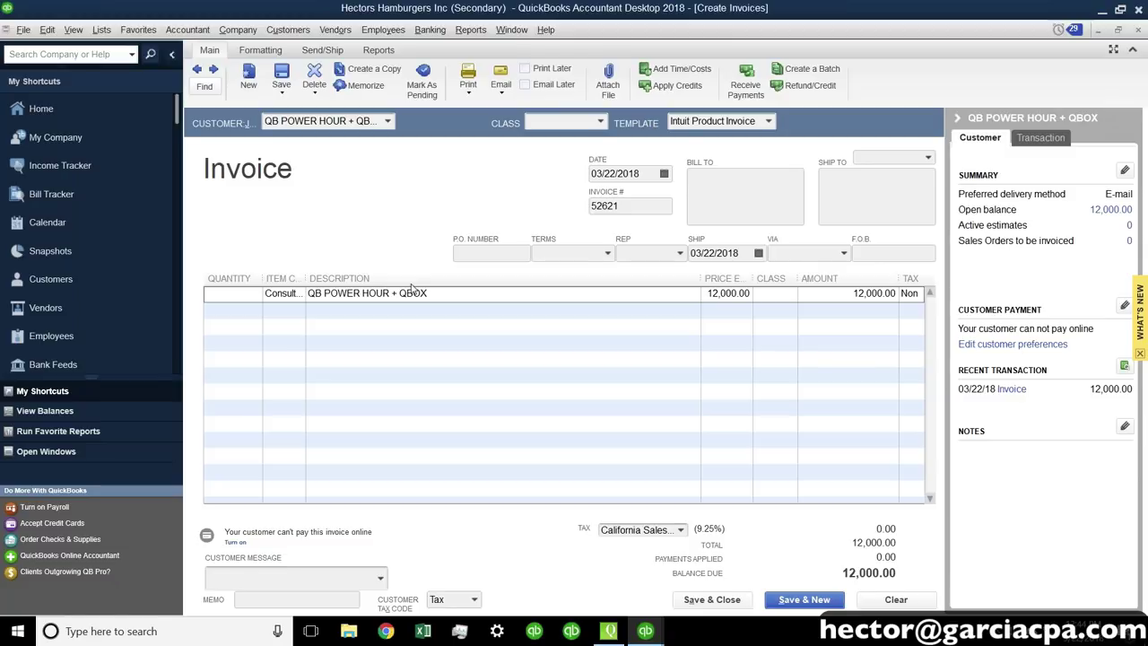
Close the company file, switch to Qbox Explorer and widen its window to examine the Hectors Hamburgers Financials file's sync and lock status.
click(24, 29)
click(56, 154)
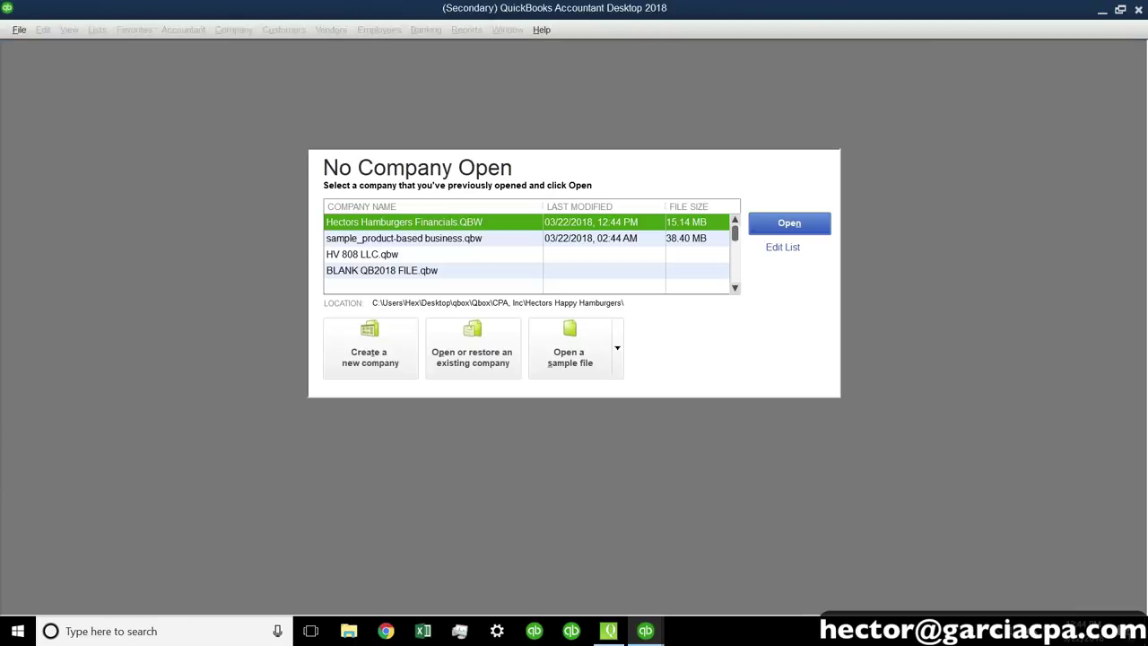
click(609, 630)
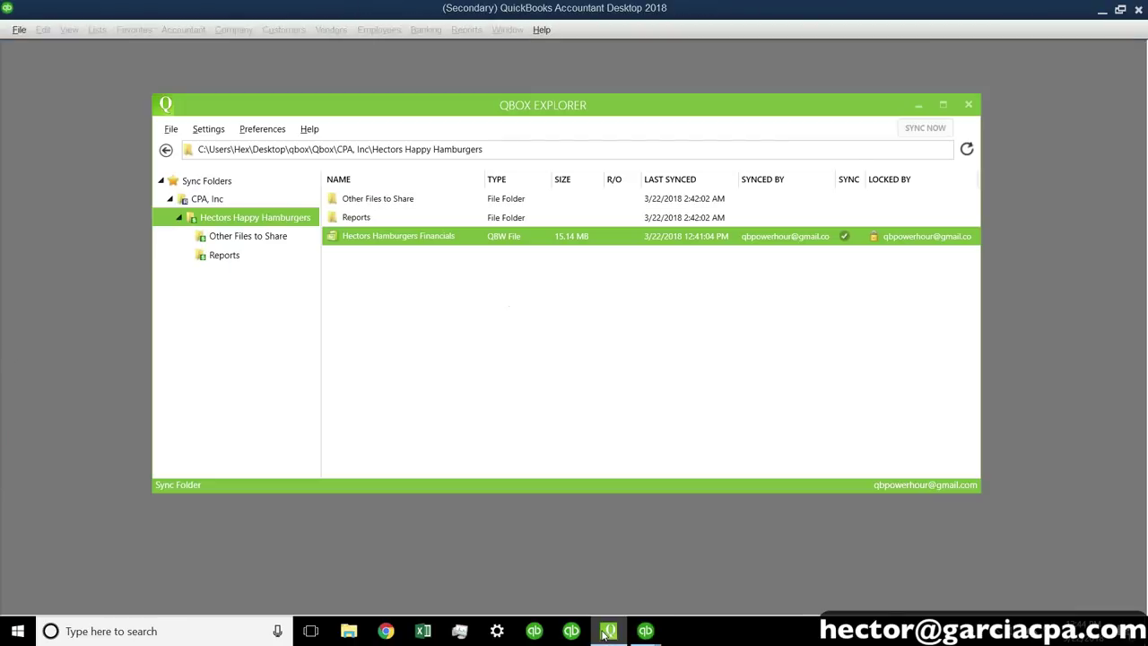
drag(649, 123, 574, 127)
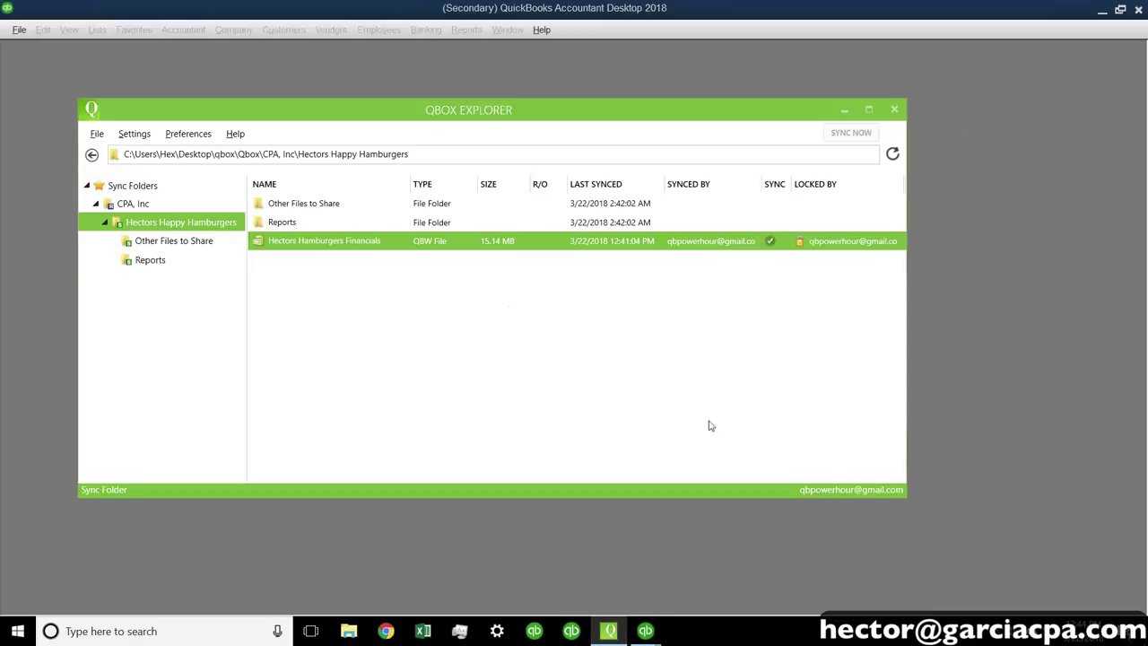
drag(903, 498, 1028, 512)
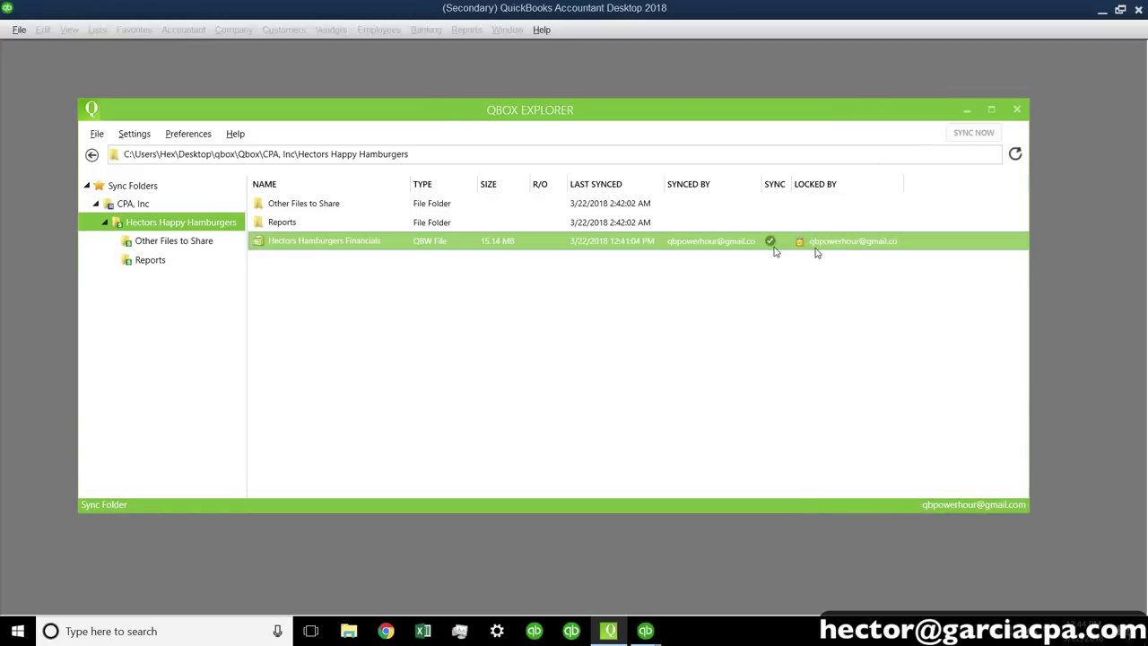
drag(407, 108, 425, 153)
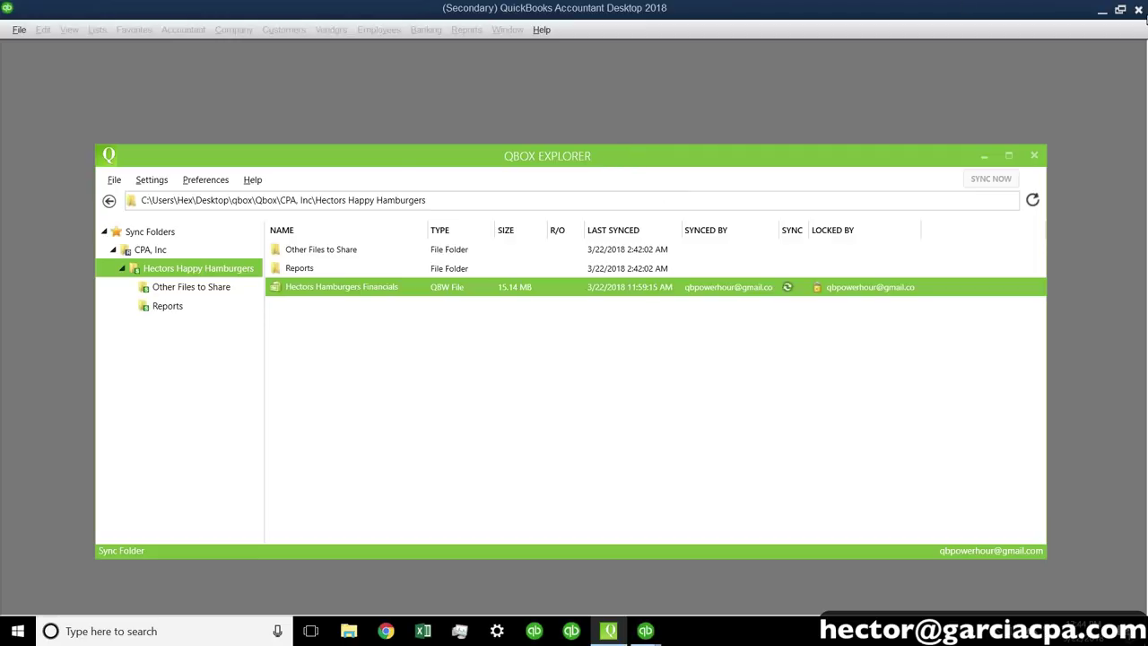
Exit QuickBooks and monitor the syncing of the Hectors Hamburgers Financials file in Qbox Explorer.
click(1143, 18)
click(1138, 9)
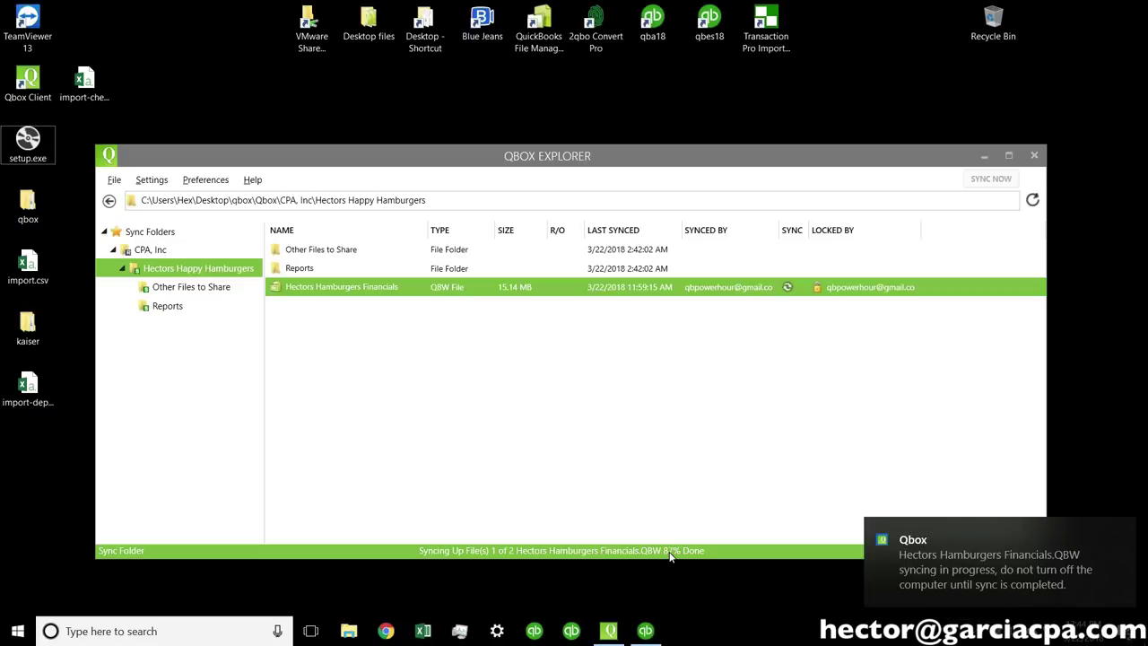
click(793, 294)
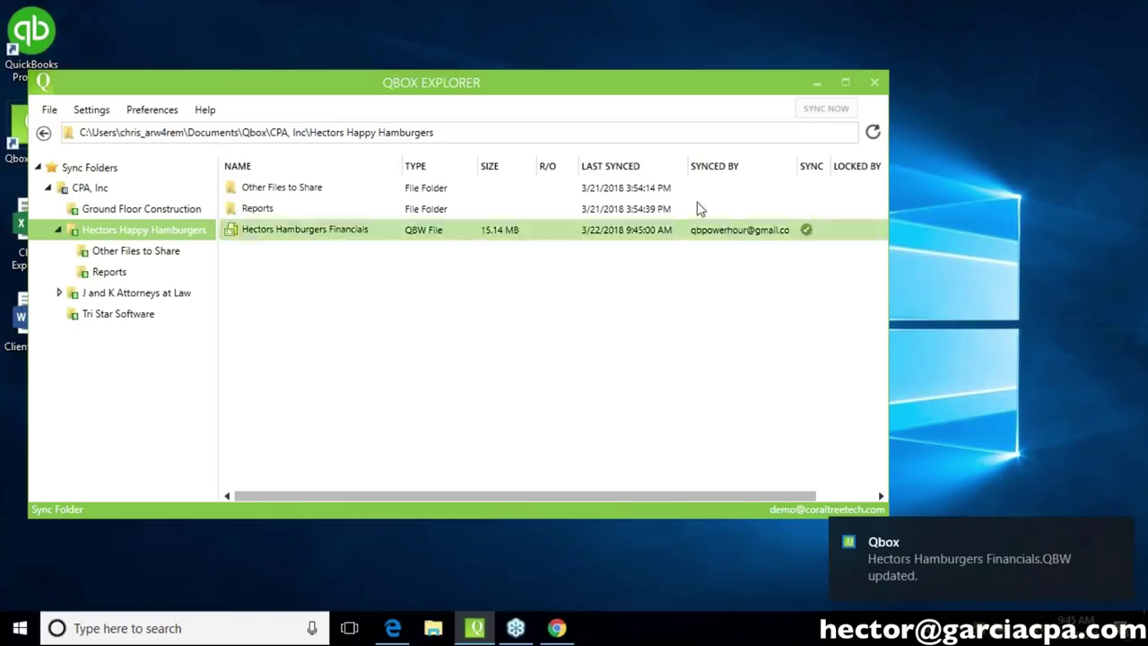
Open the updated Hectors Hamburgers Financials company file from Qbox Explorer on the second computer.
click(814, 86)
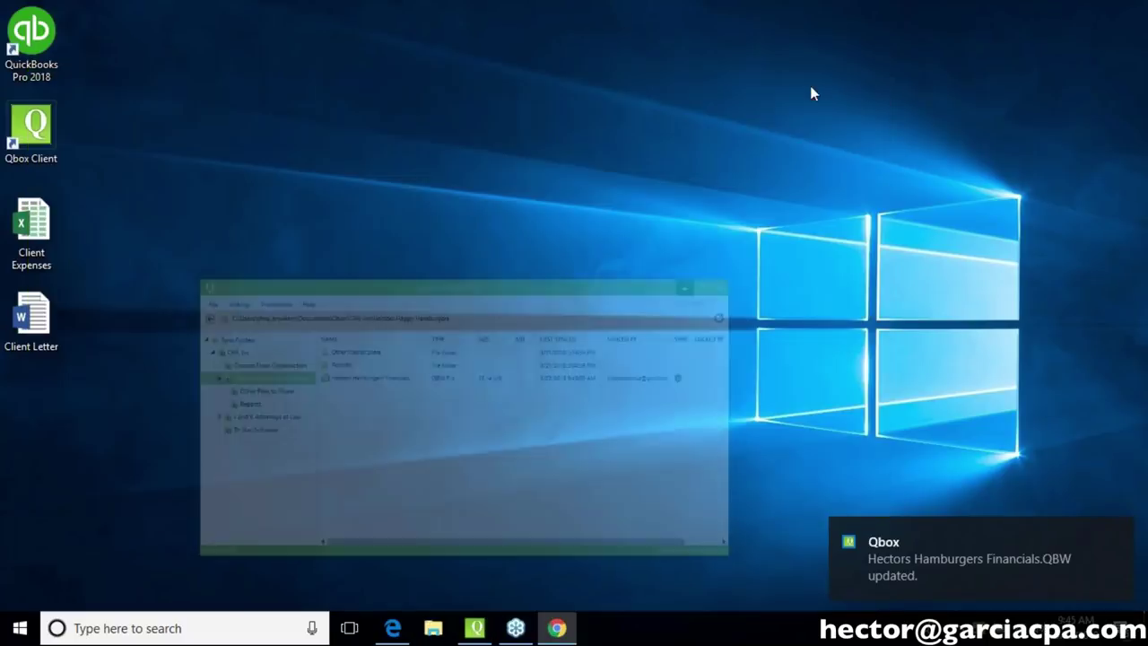
click(475, 627)
click(390, 234)
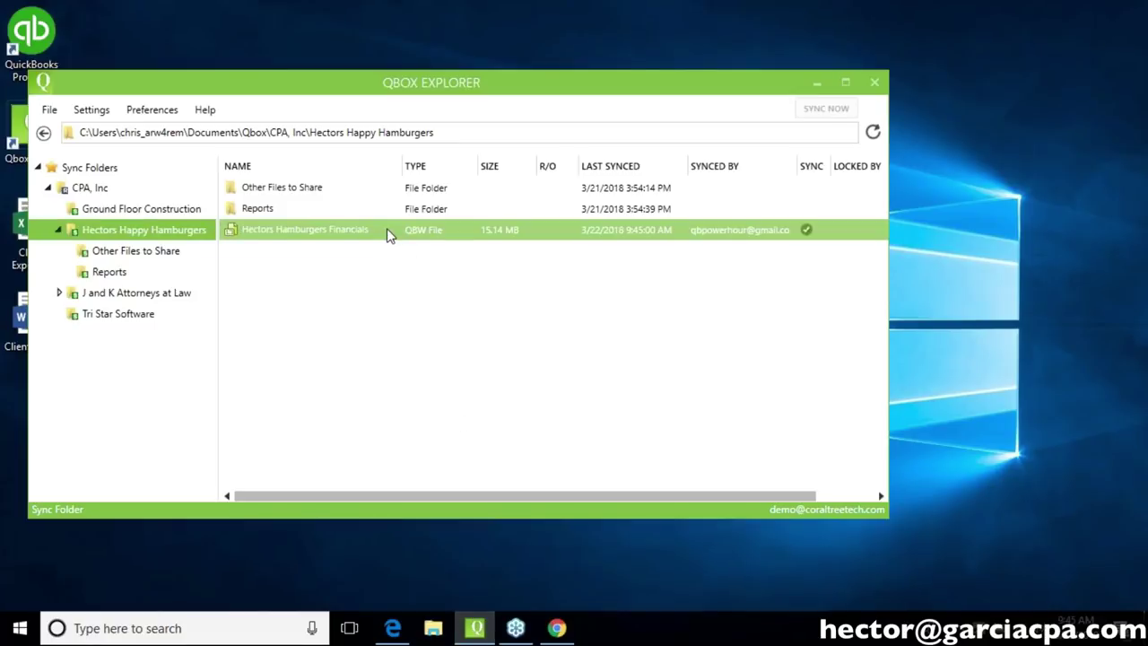
double_click(390, 235)
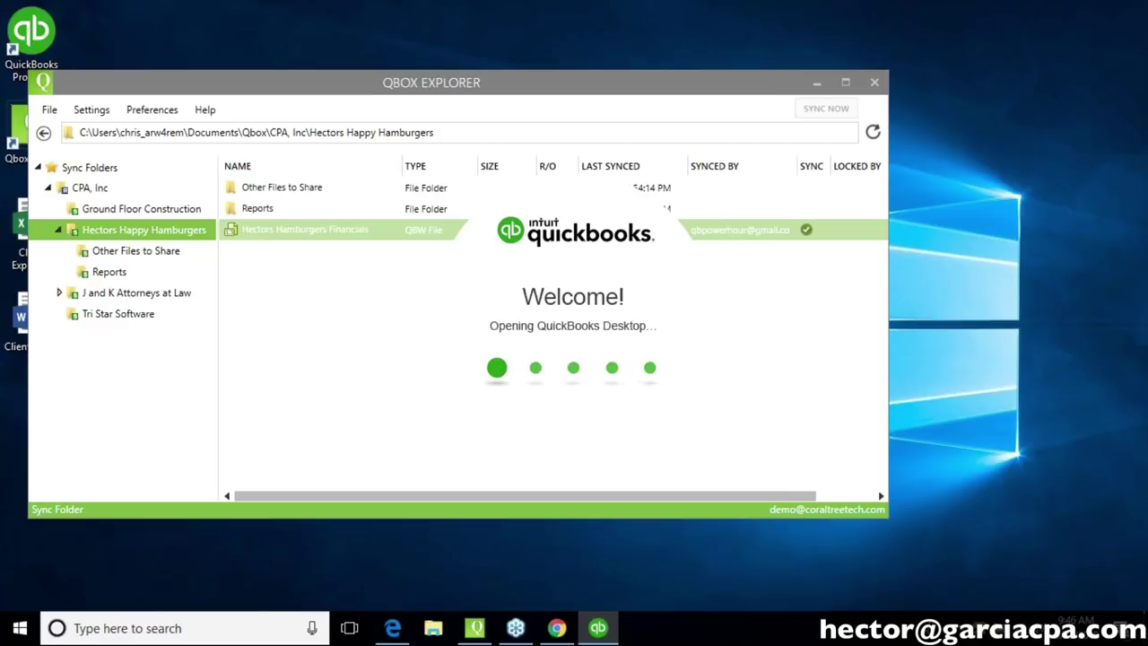
Examine the Sync Mode and Lock Mode options in Qbox Explorer's settings, then return to QuickBooks.
click(381, 226)
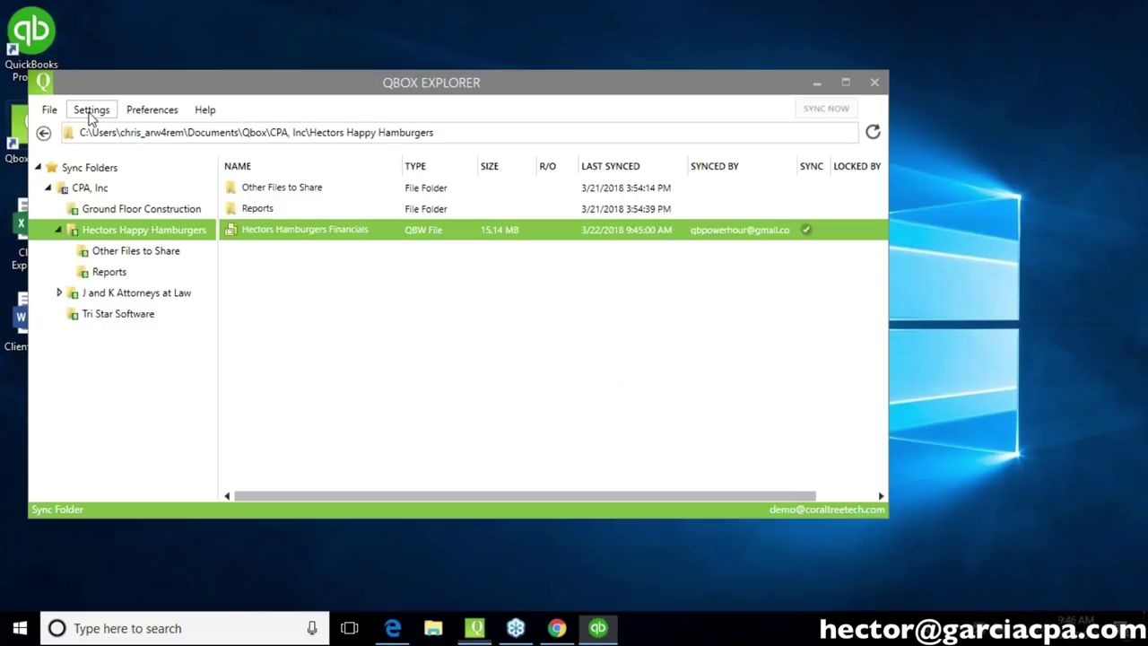
click(91, 113)
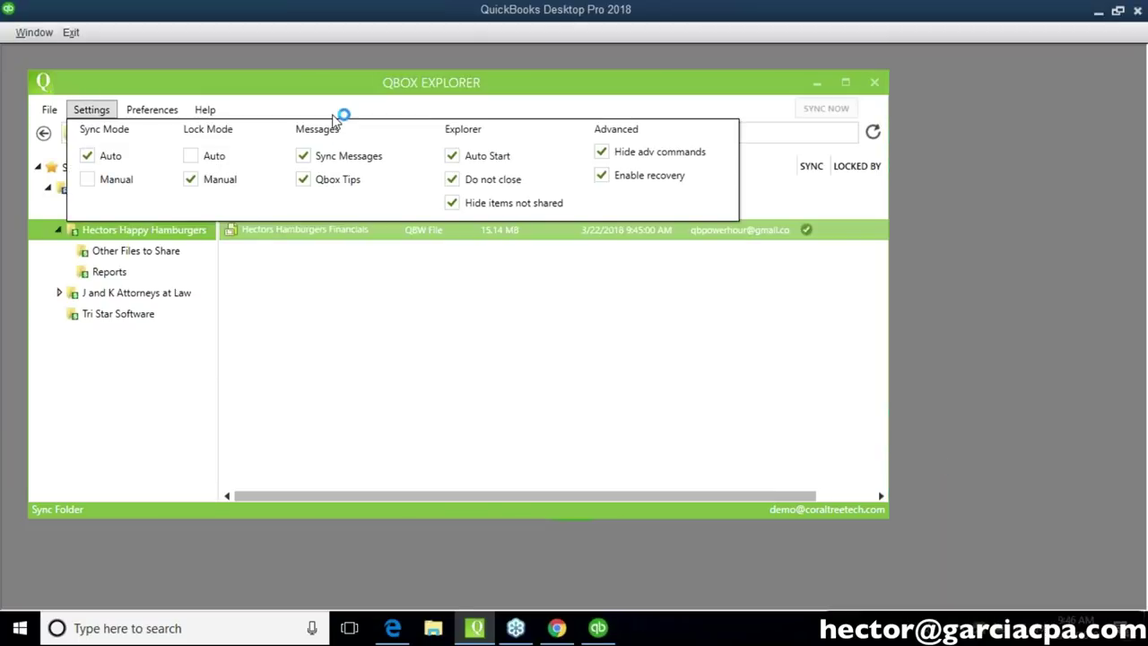
click(348, 88)
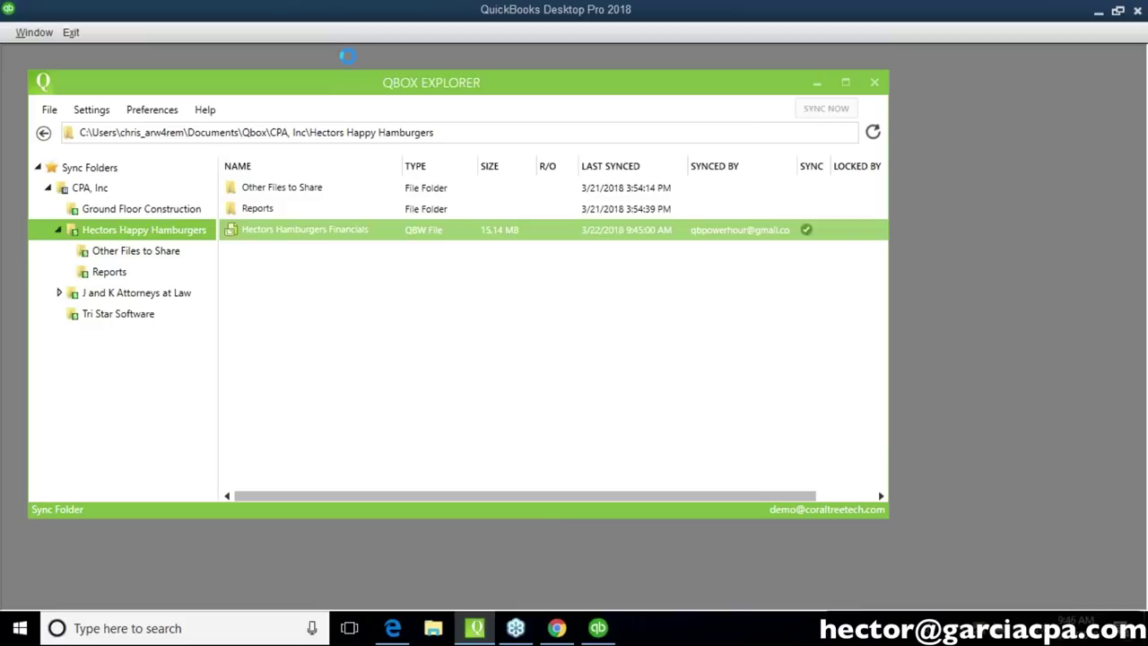
click(351, 11)
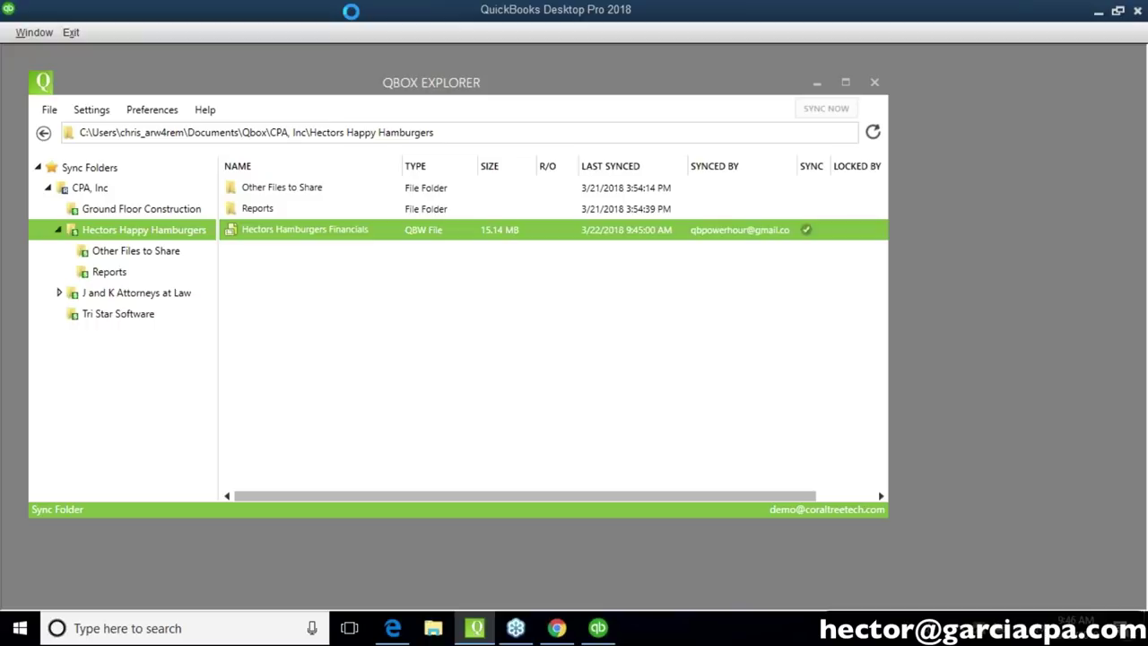
click(92, 109)
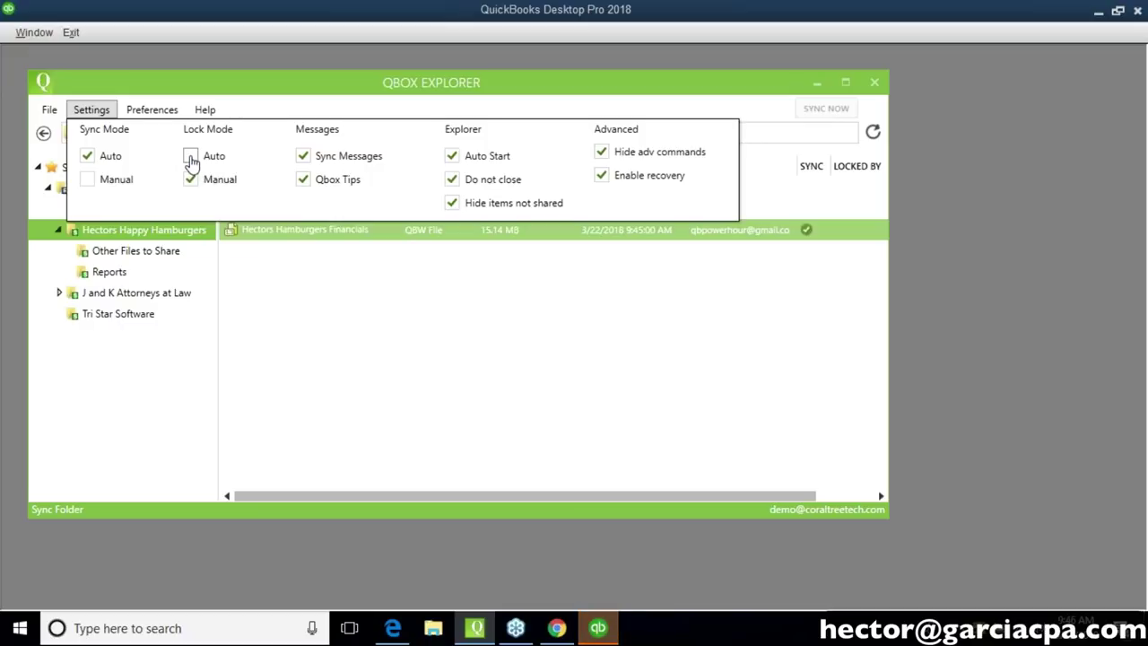
mouse_move(211, 109)
click(255, 63)
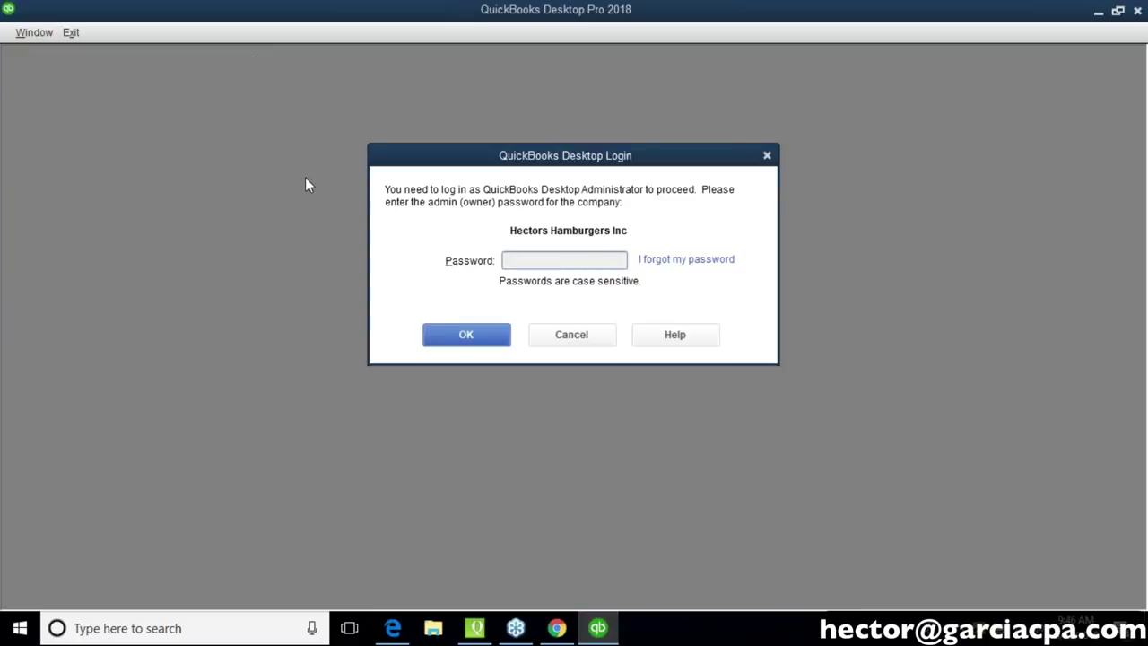
Log in to Hectors Hamburgers Inc with the administrator password, lock the company file for editing and dismiss the backup tip.
text(**********)
click(434, 342)
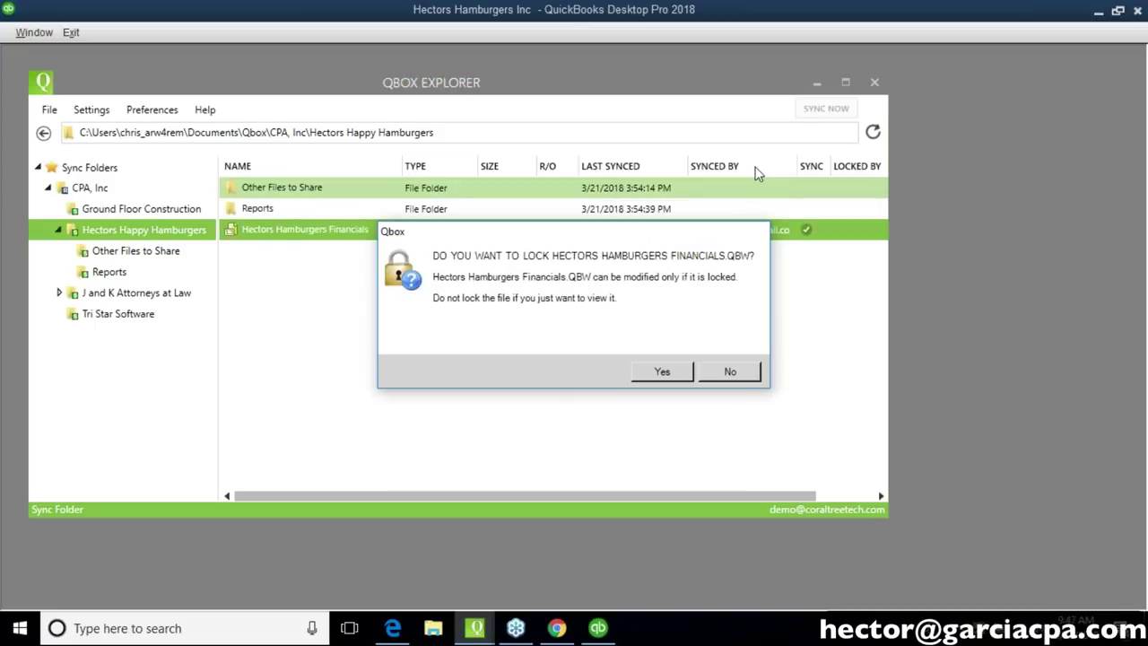
click(819, 86)
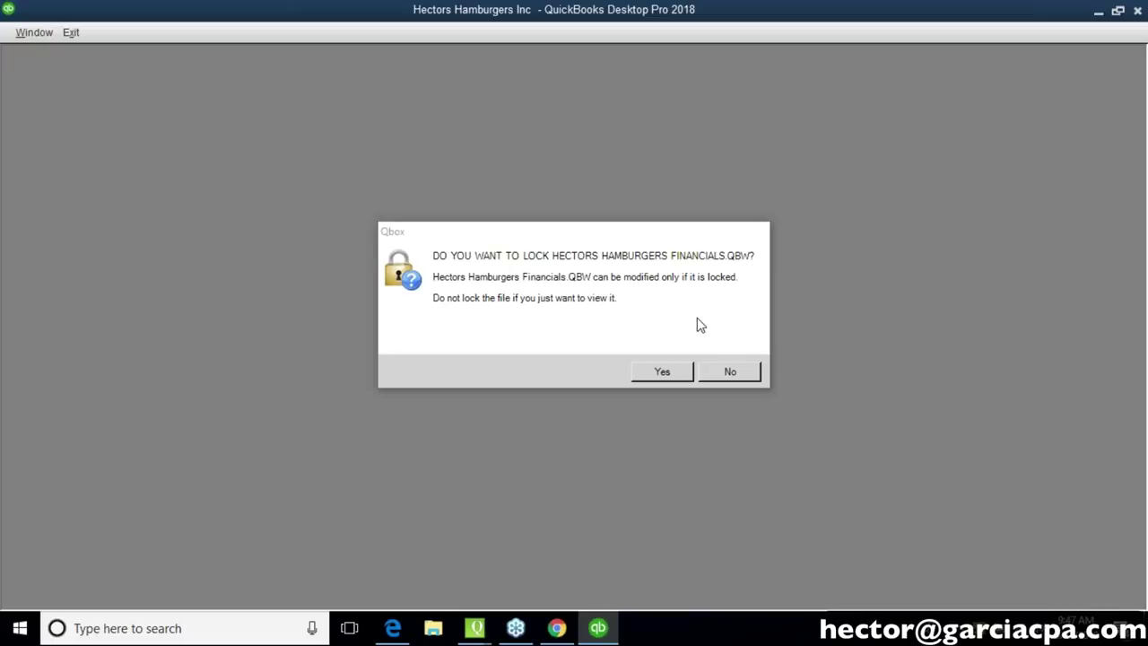
click(663, 372)
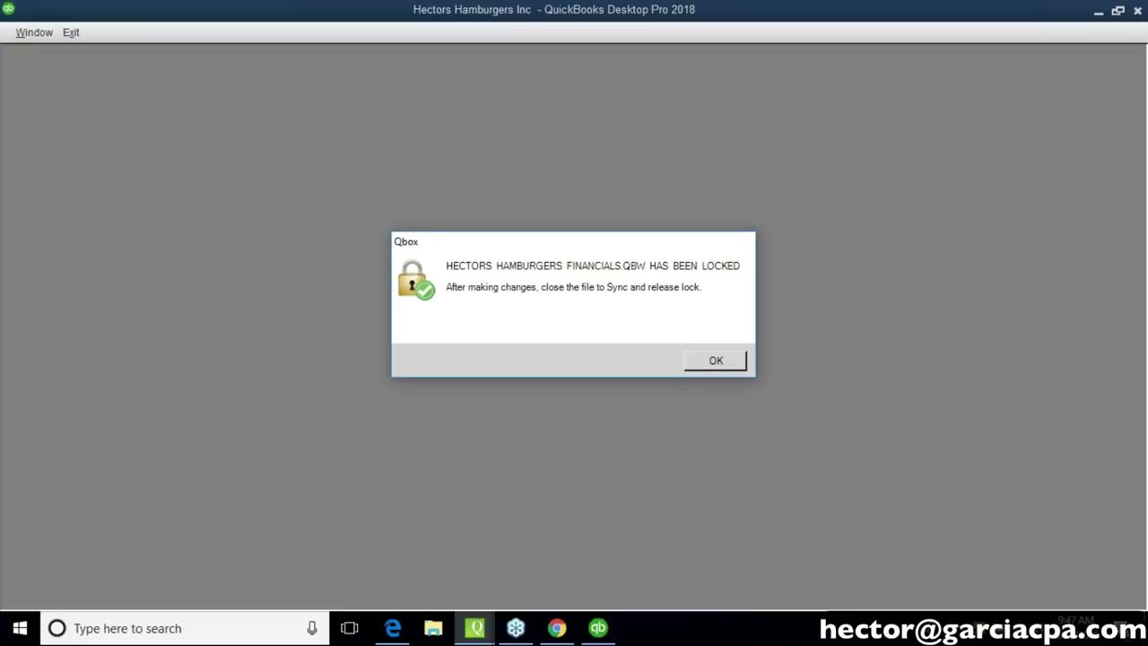
click(699, 365)
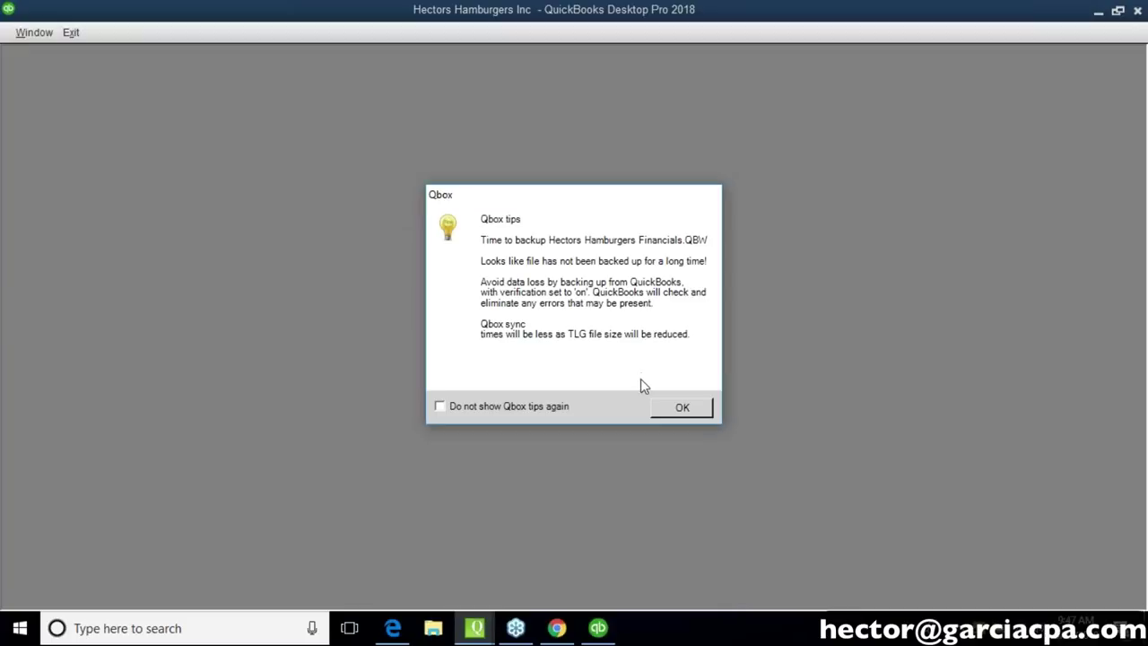
click(666, 409)
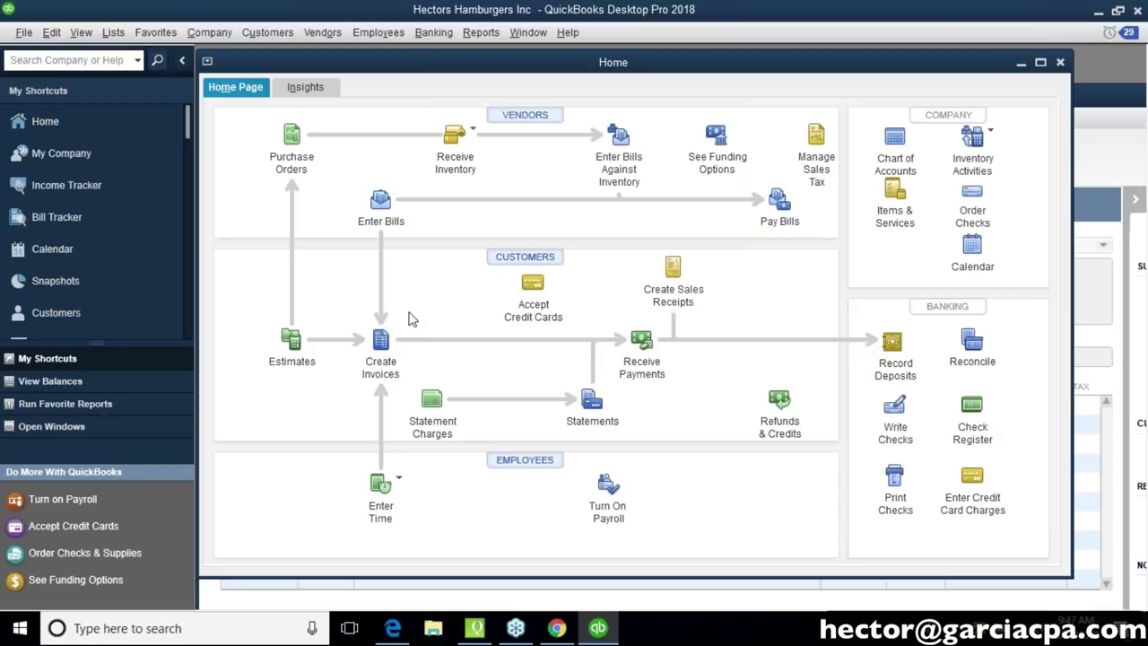
Open the invoice form and go back to the previous invoice to check the synced entry.
click(380, 341)
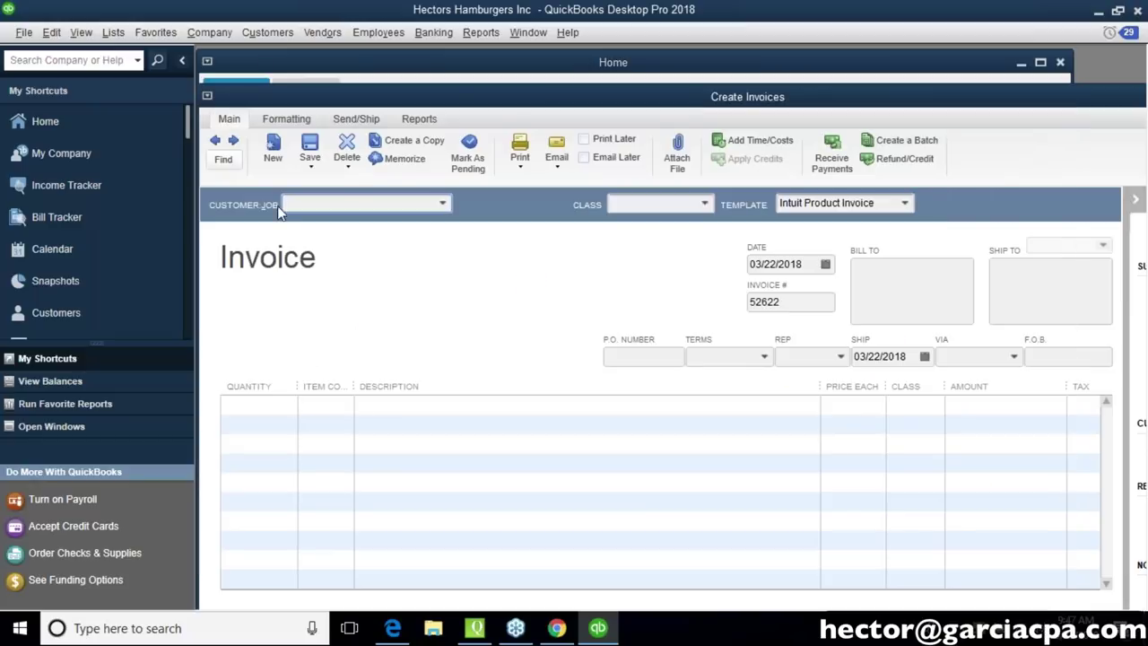
click(216, 142)
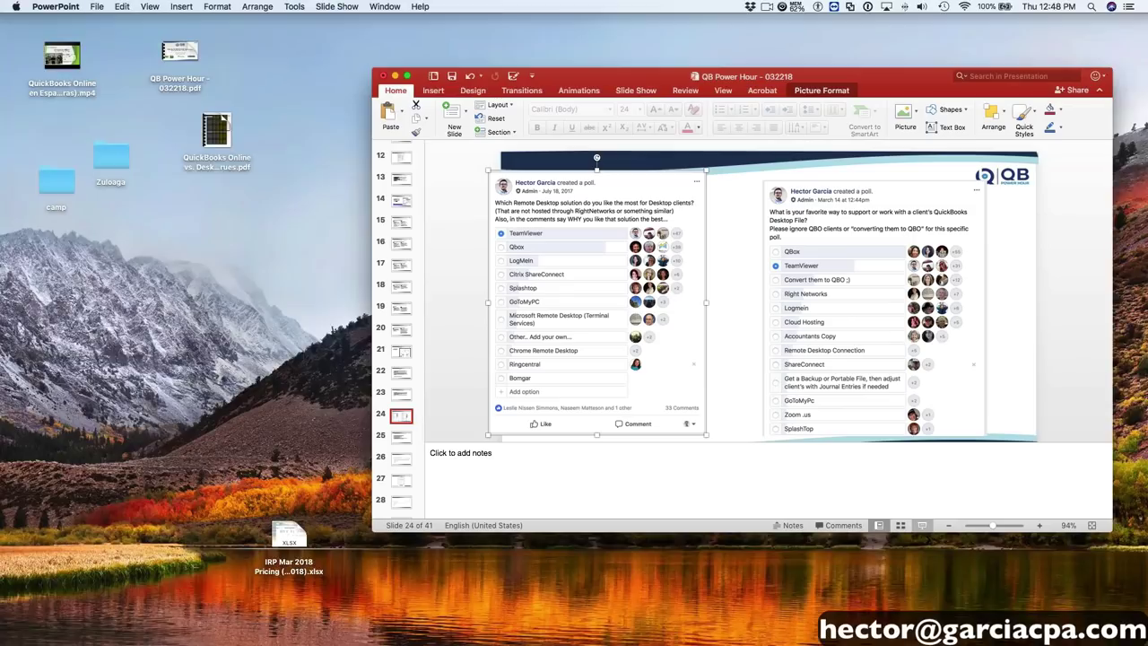
Switch to the QB Power Hour - 032218 presentation in PowerPoint, start its slide show and advance to the QBOX client experience slide.
click(923, 525)
key(Right)
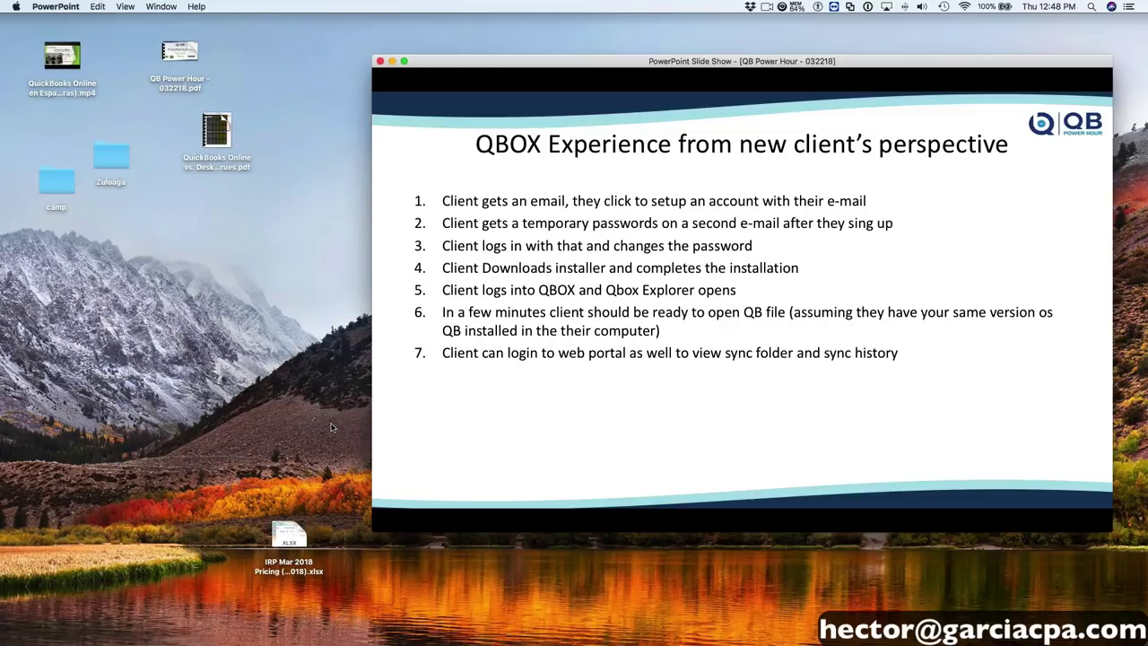